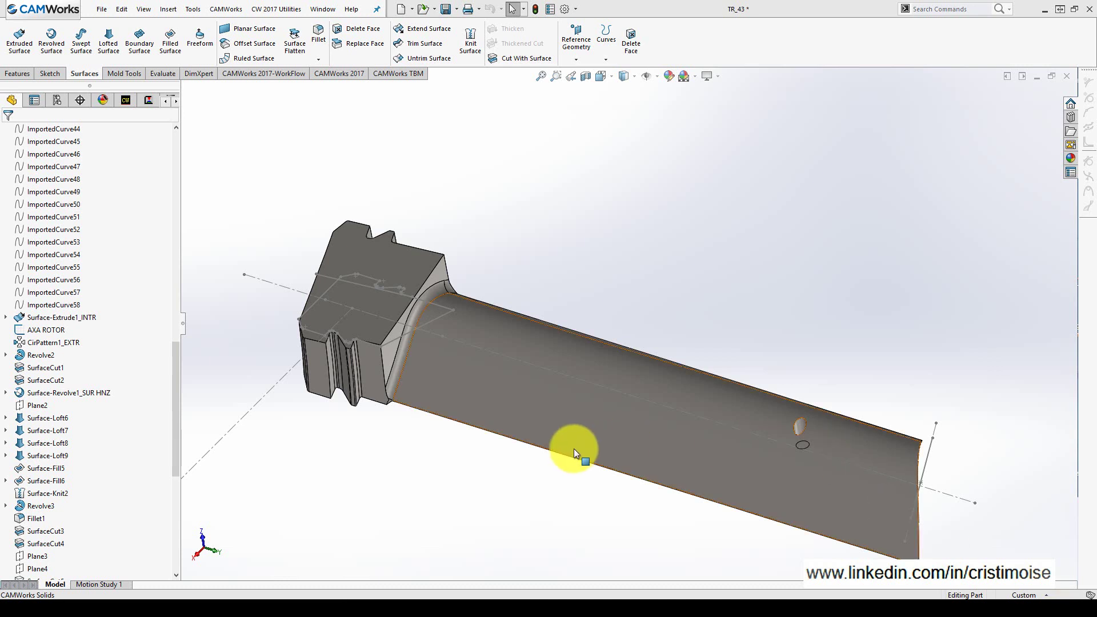
- Create a drawing from the blade part on a standard A3 (ISO) sheet with the sheet format displayed
{"action": "middle_click_drag", "start_coordinate": [571, 453], "coordinate": [453, 285]}
{"action": "key", "text": "Escape"}
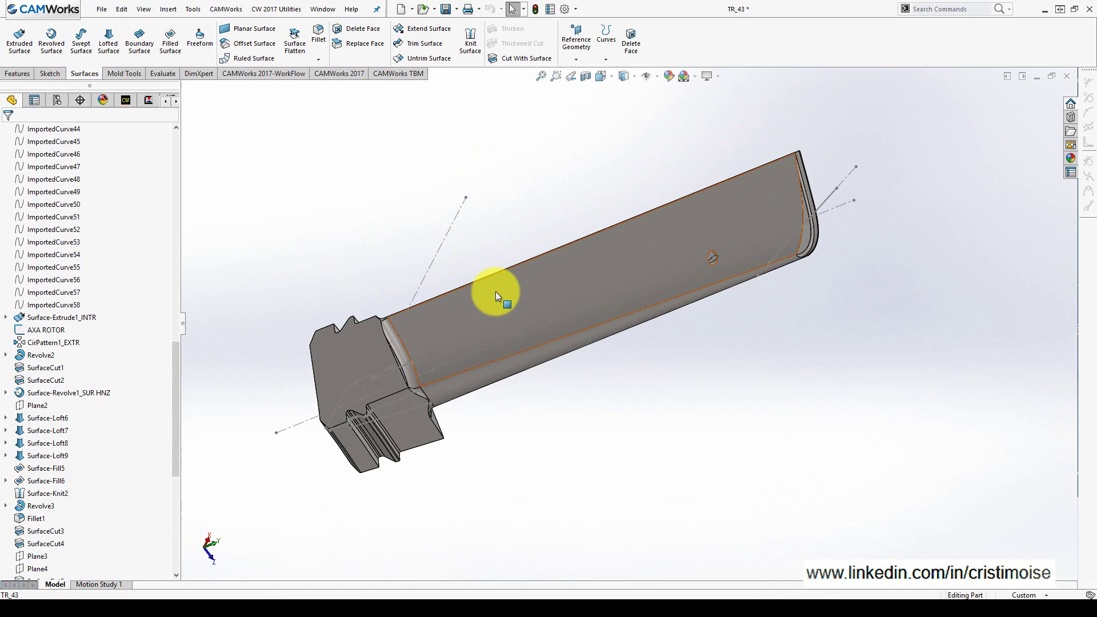
{"action": "left_click", "coordinate": [93, 10]}
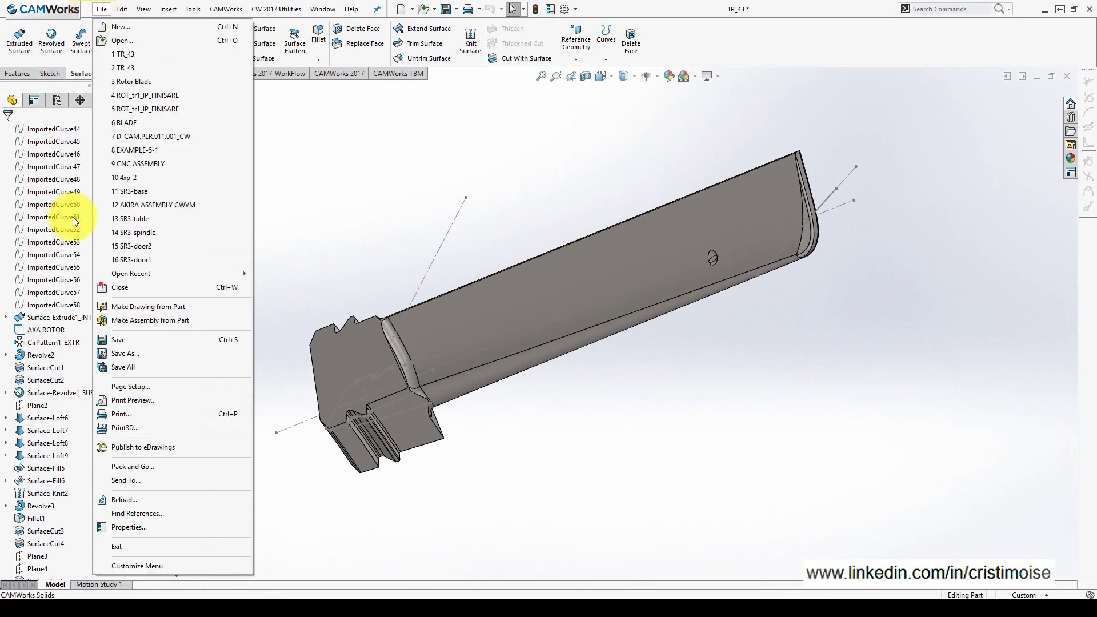
{"action": "left_click", "coordinate": [111, 311]}
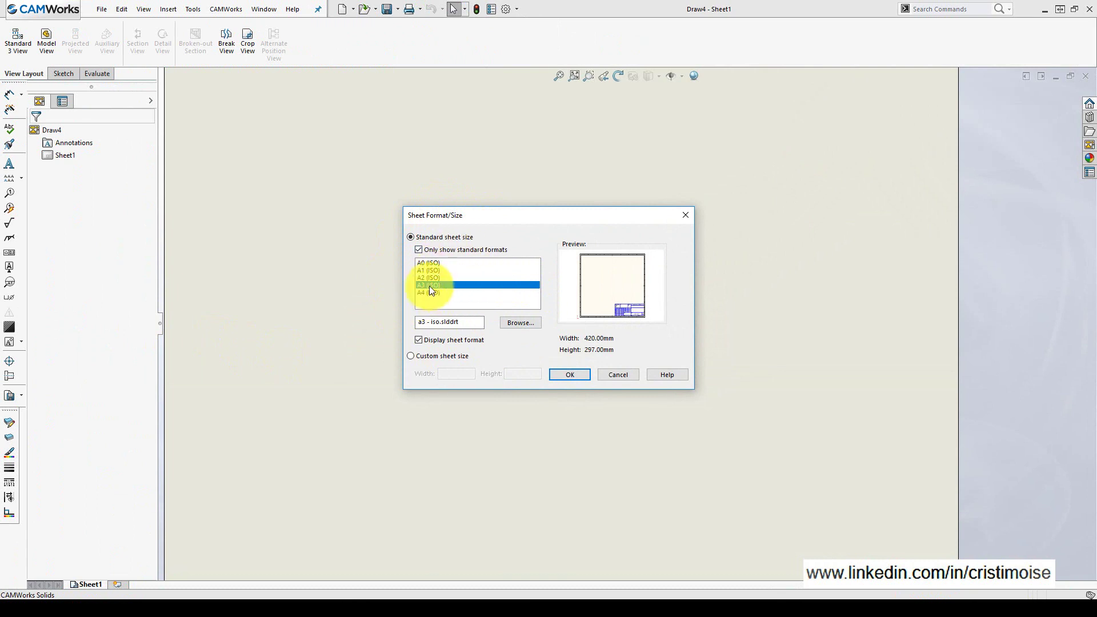
{"action": "left_click", "coordinate": [575, 372]}
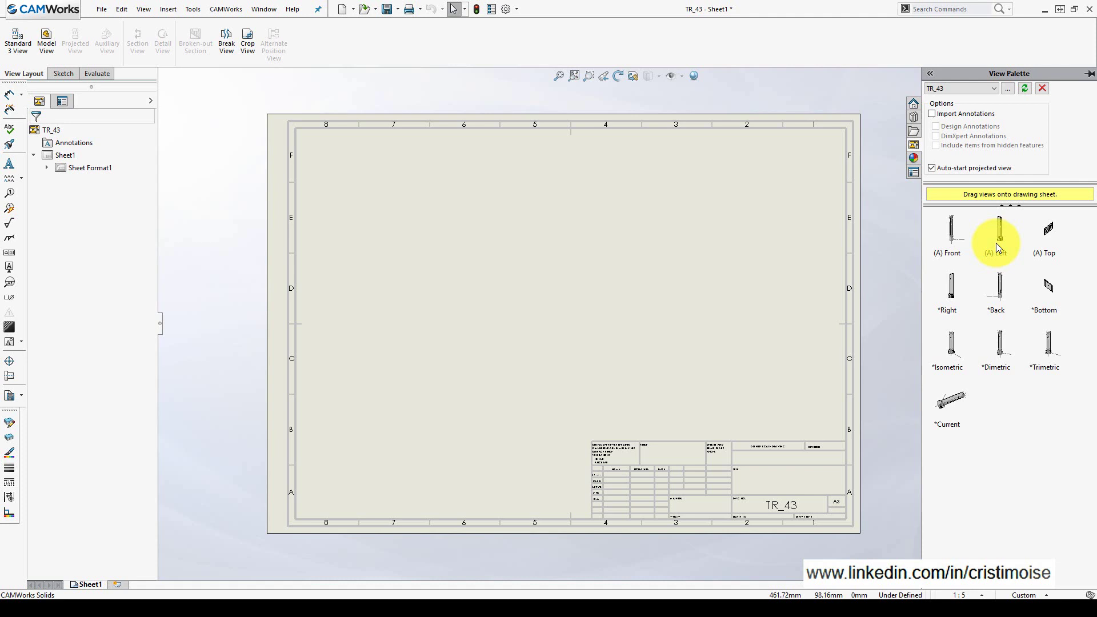
- Place the blade's Front view on the sheet and project one view below it and one to its right
{"action": "left_click_drag", "start_coordinate": [952, 236], "coordinate": [413, 235]}
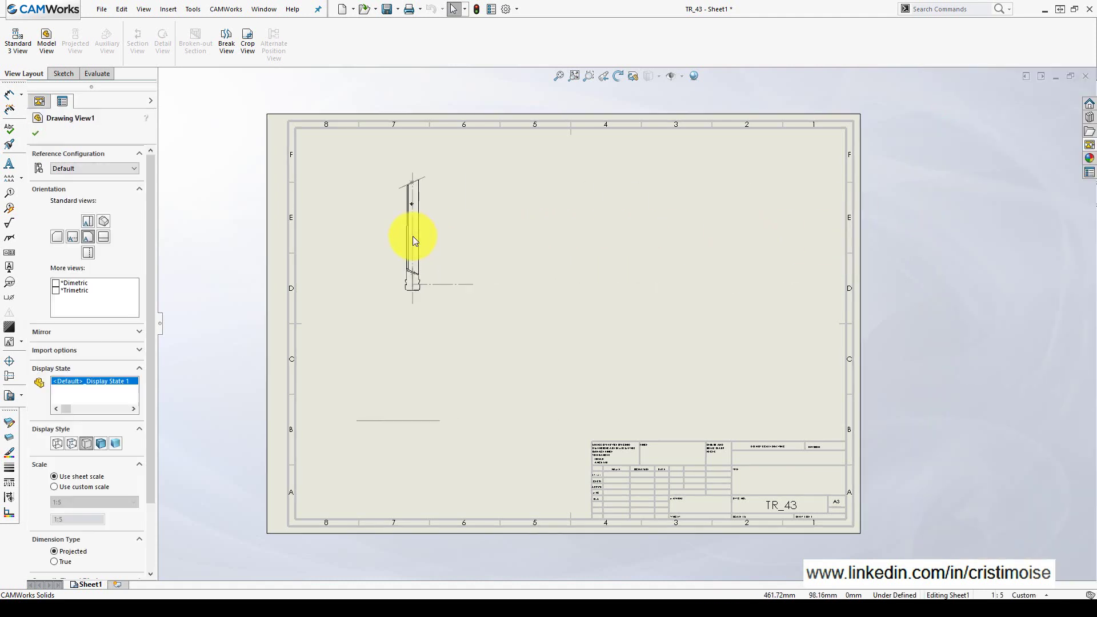
{"action": "left_click", "coordinate": [414, 343]}
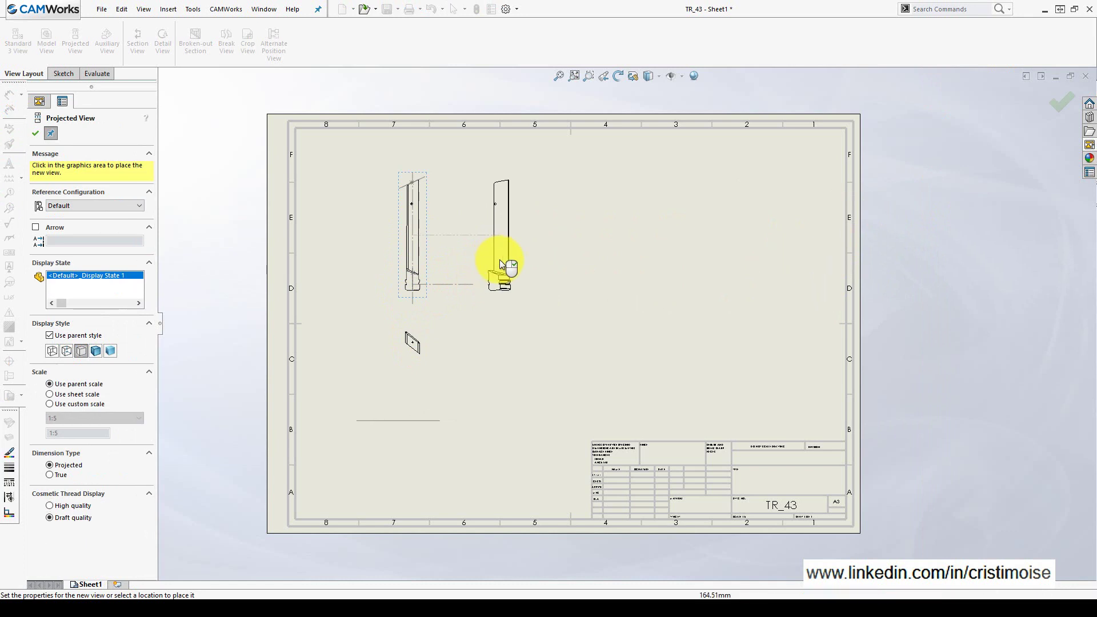
{"action": "left_click", "coordinate": [500, 264]}
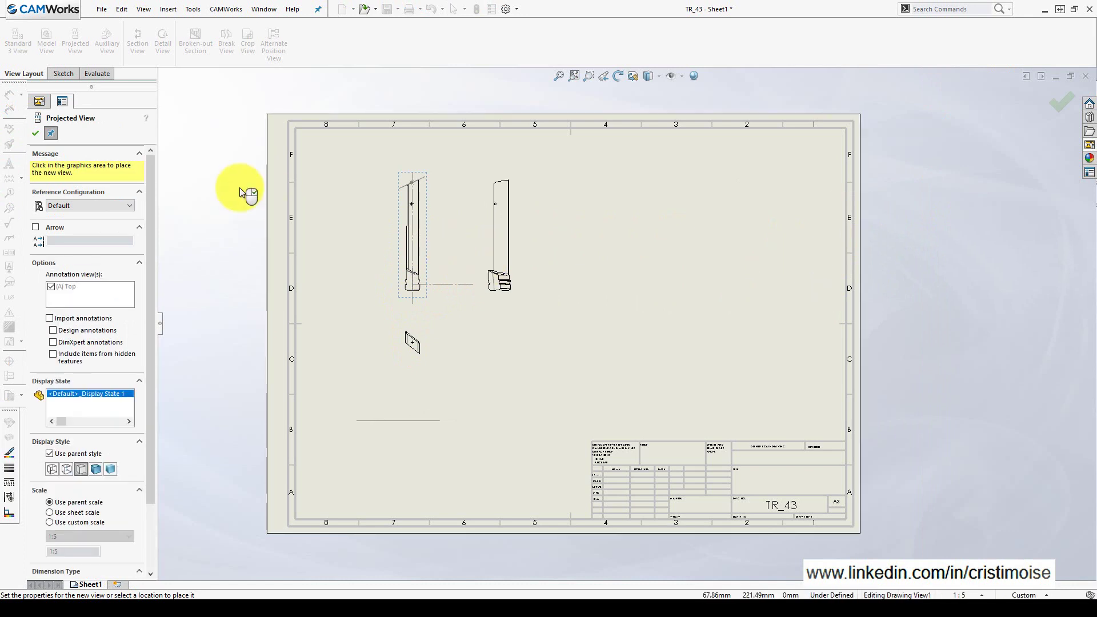
{"action": "left_click", "coordinate": [36, 135]}
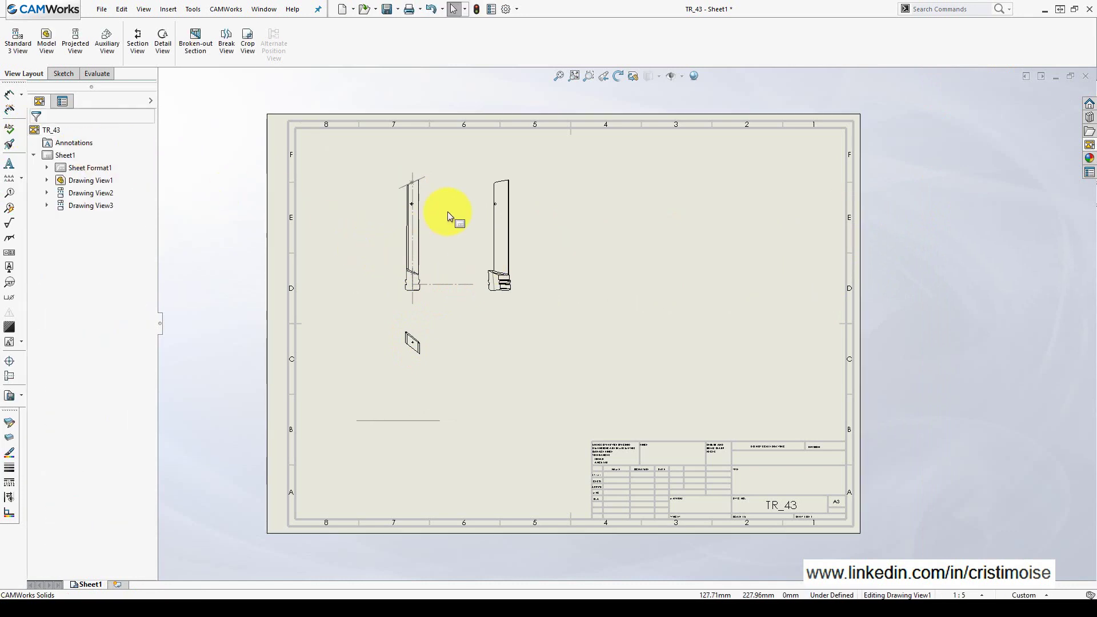
- Try the Shaded With Edges, Hidden Lines Visible and Wireframe display styles on the front view, ending with Hidden Lines Removed
{"action": "scroll", "coordinate": [451, 218], "scroll_direction": "down", "scroll_amount": 3}
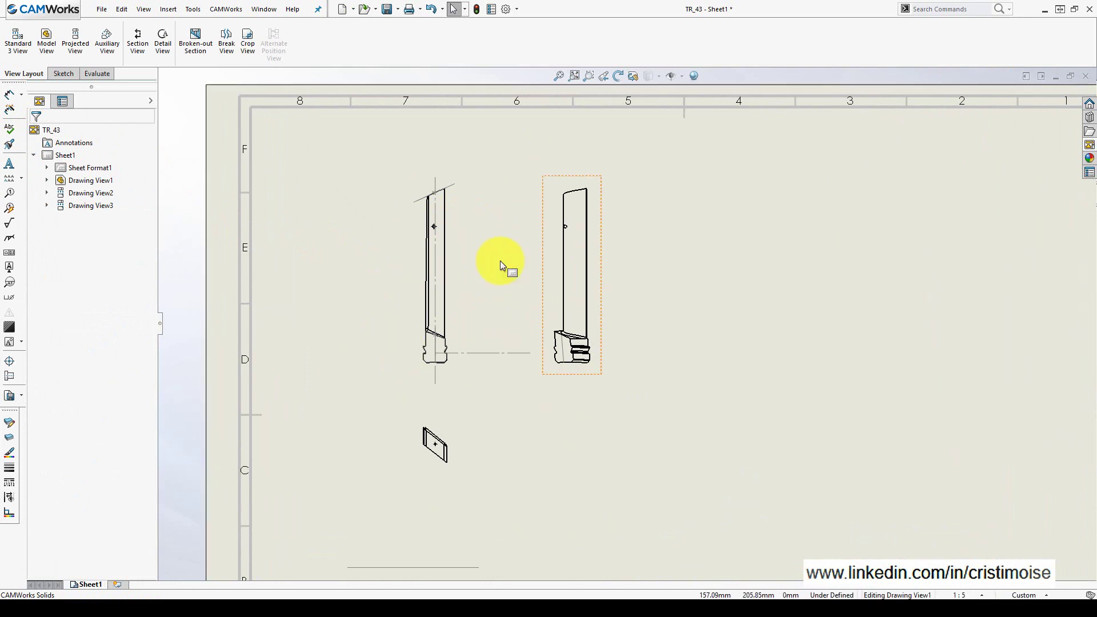
{"action": "left_click", "coordinate": [454, 256]}
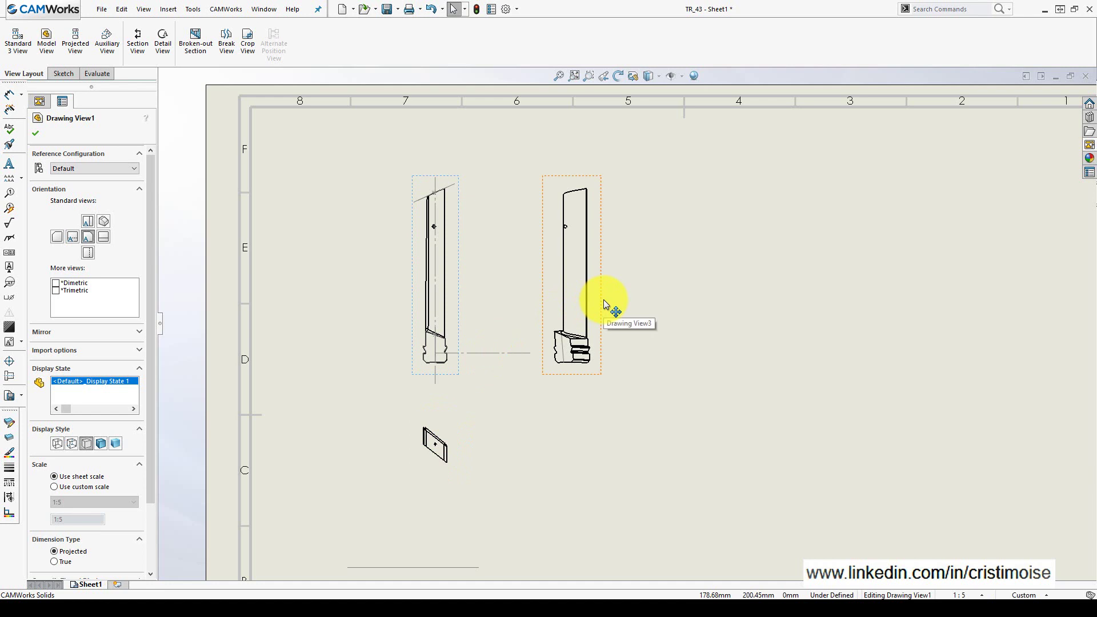
{"action": "scroll", "coordinate": [501, 338], "scroll_direction": "up", "scroll_amount": 1}
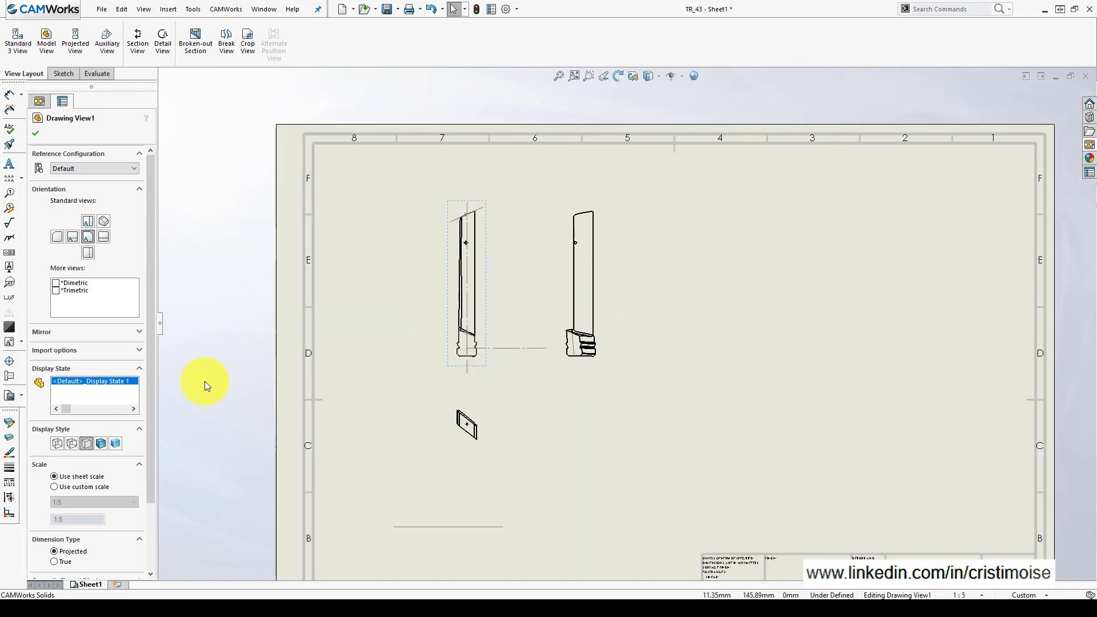
{"action": "left_click", "coordinate": [98, 447]}
{"action": "left_click", "coordinate": [72, 444]}
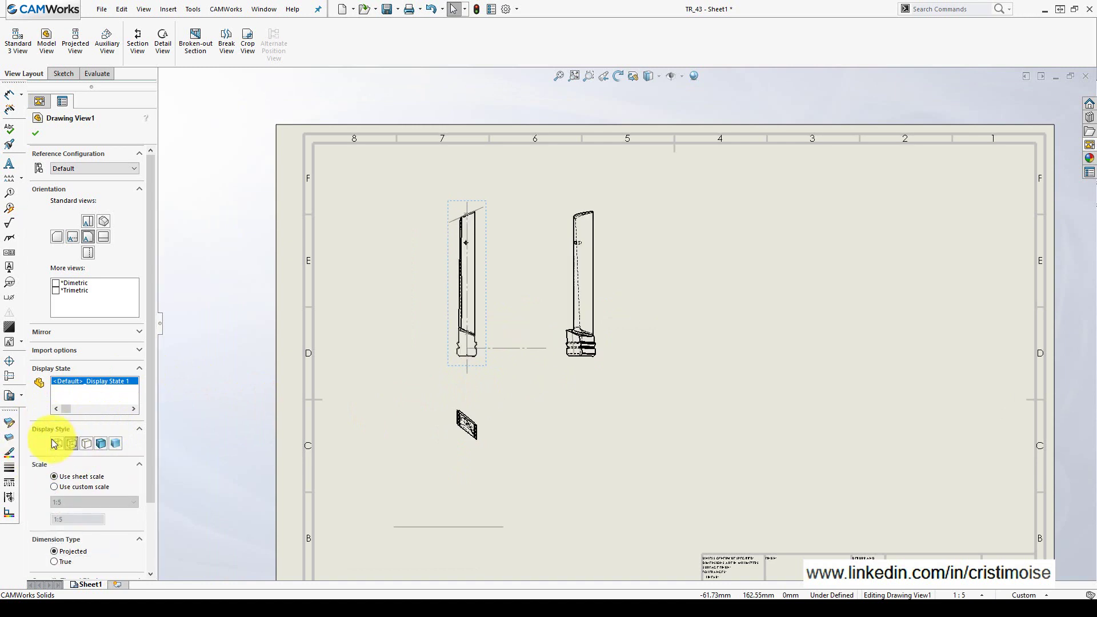
{"action": "left_click", "coordinate": [55, 444]}
{"action": "left_click", "coordinate": [86, 443]}
{"action": "scroll", "coordinate": [473, 360], "scroll_direction": "down", "scroll_amount": 1}
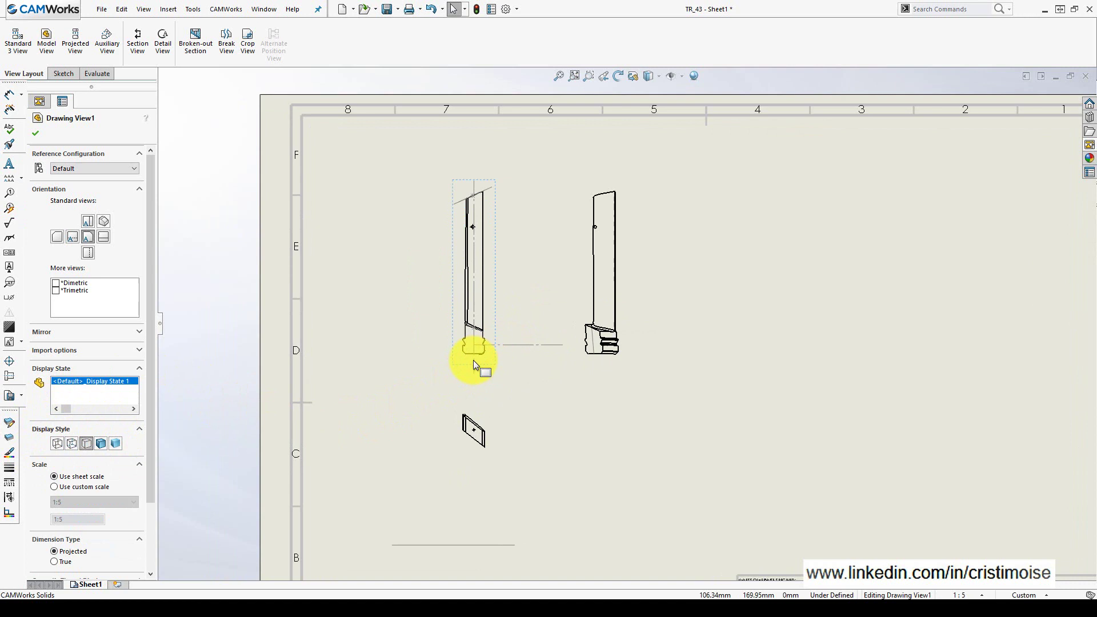
- Give the front view a user-defined custom scale of 1:3
{"action": "scroll", "coordinate": [514, 384], "scroll_direction": "up", "scroll_amount": 2}
{"action": "middle_click_drag", "start_coordinate": [596, 390], "coordinate": [528, 330]}
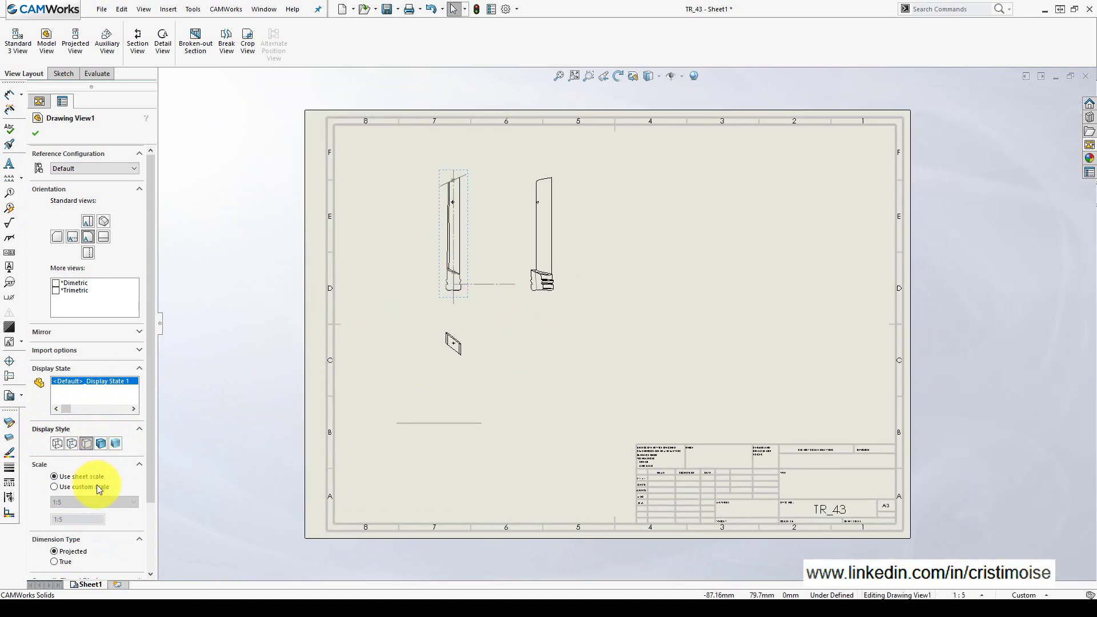
{"action": "left_click", "coordinate": [78, 487]}
{"action": "left_click", "coordinate": [81, 505]}
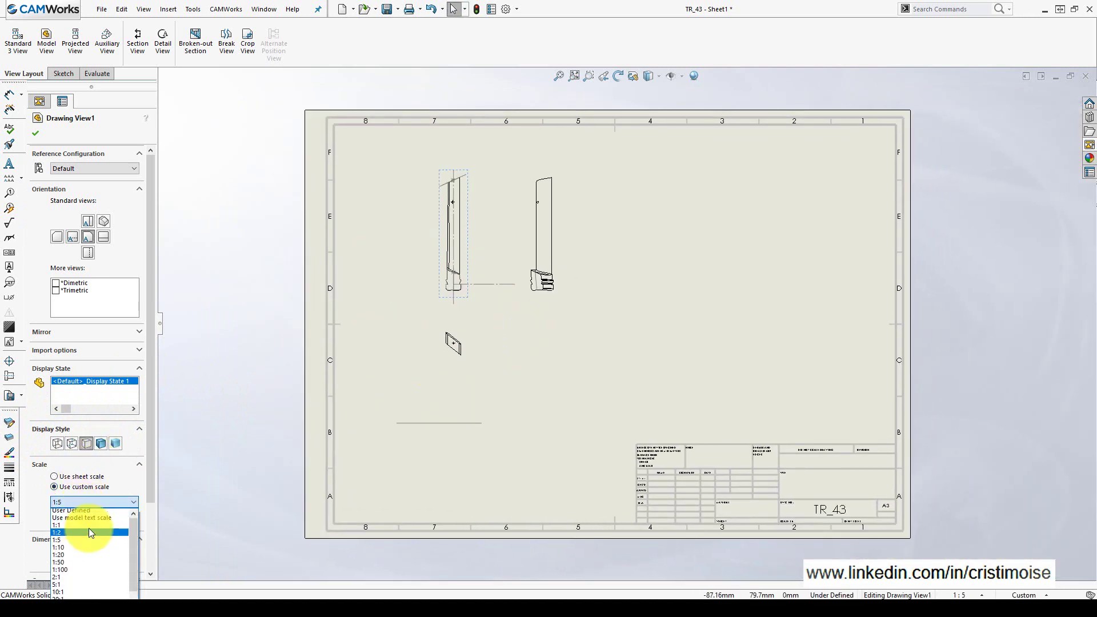
{"action": "left_click", "coordinate": [87, 512]}
{"action": "left_click", "coordinate": [78, 519]}
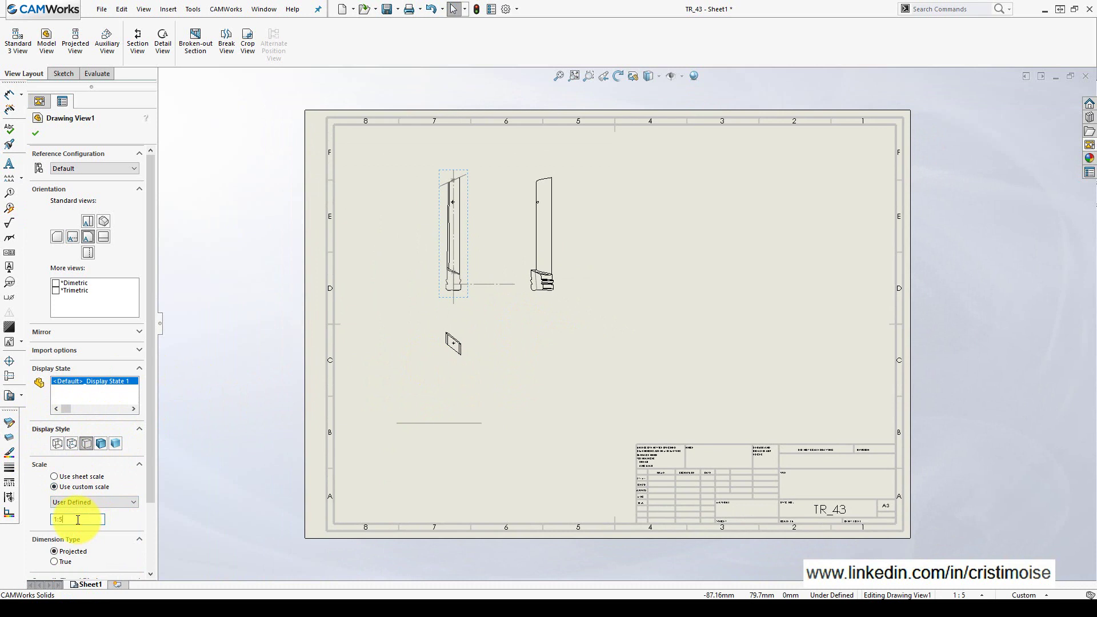
{"action": "key", "text": "BackSpace"}
{"action": "type", "text": "3"}
{"action": "key", "text": "Return"}
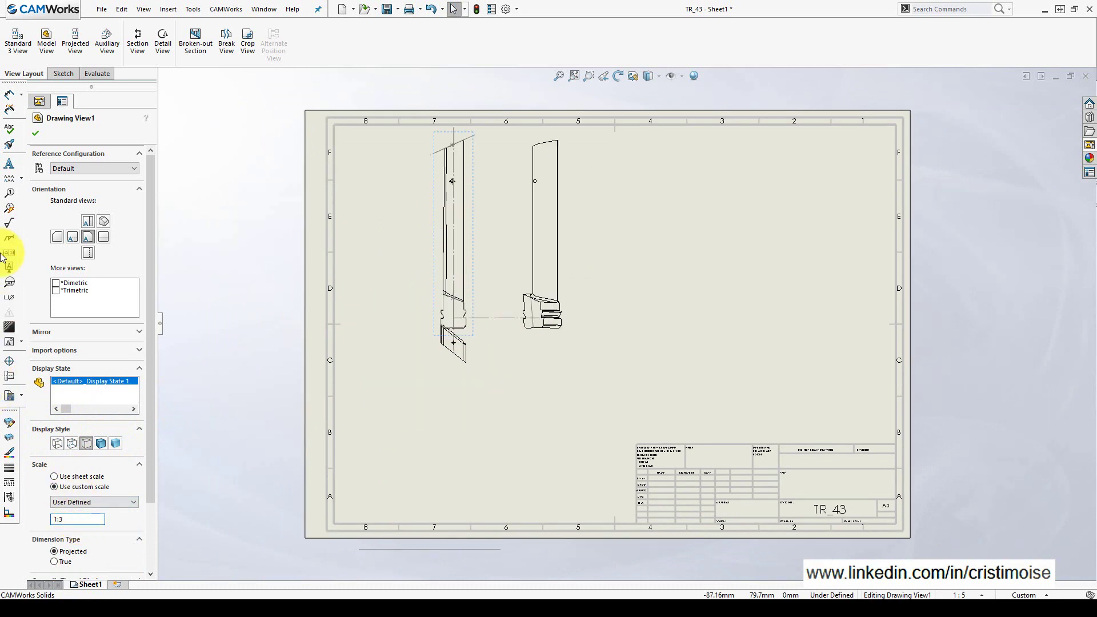
{"action": "left_click", "coordinate": [36, 134]}
- Space out the three drawing views by moving the front view down and left, the projected view below it down, and the side view right
{"action": "scroll", "coordinate": [434, 303], "scroll_direction": "down", "scroll_amount": 3}
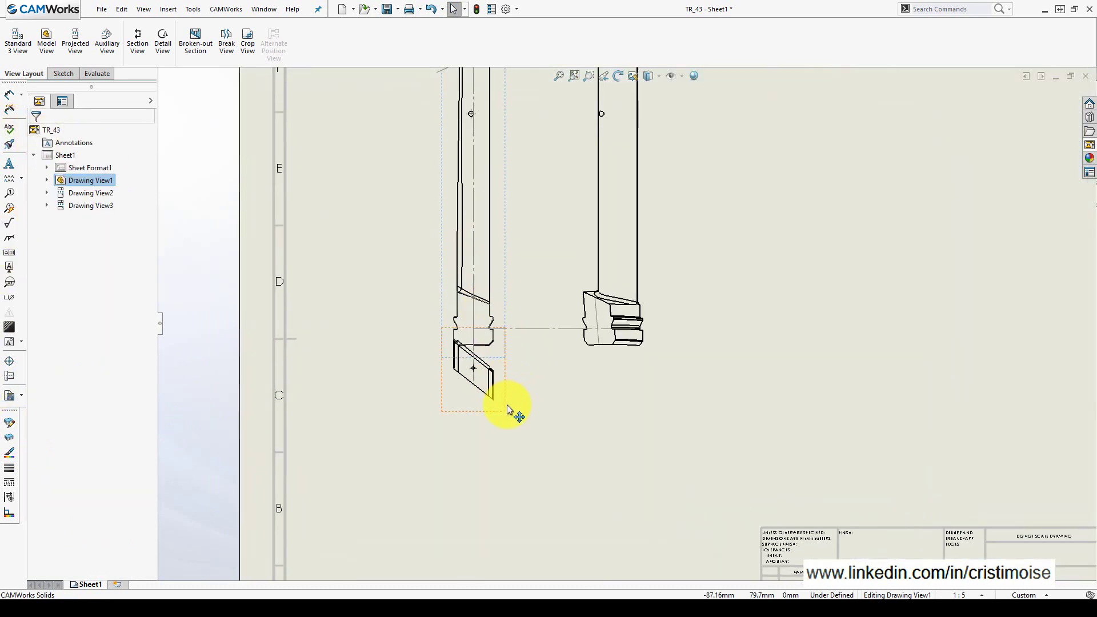
{"action": "left_click_drag", "start_coordinate": [506, 405], "coordinate": [510, 503]}
{"action": "key", "text": "z"}
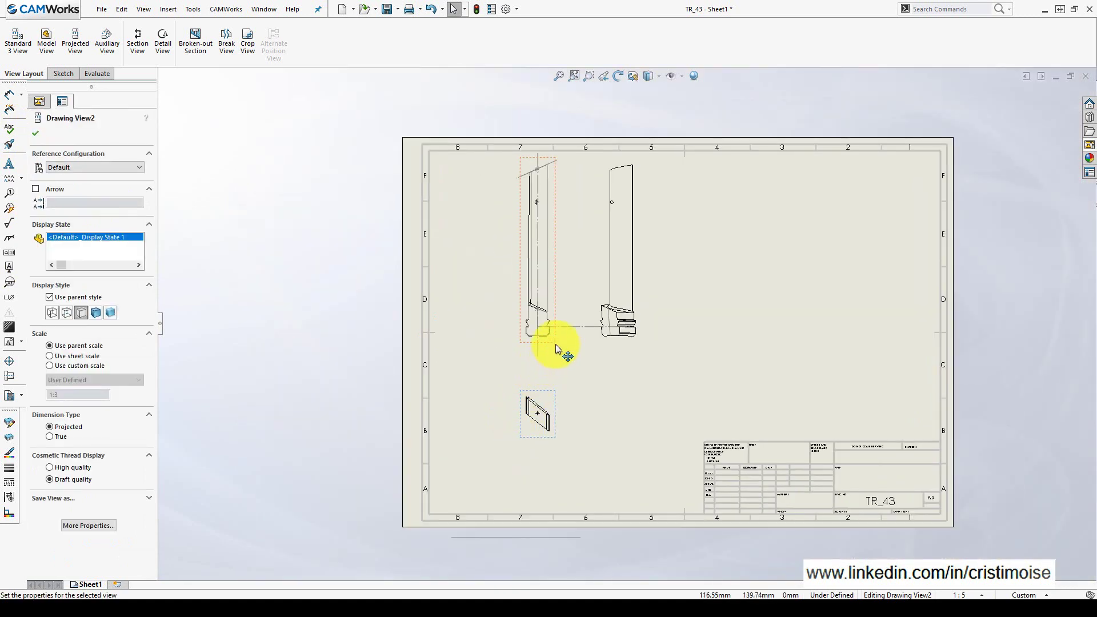
{"action": "mouse_move", "coordinate": [556, 346]}
{"action": "left_mouse_down"}
{"action": "mouse_move", "coordinate": [534, 368]}
{"action": "mouse_move", "coordinate": [544, 371]}
{"action": "left_mouse_up"}
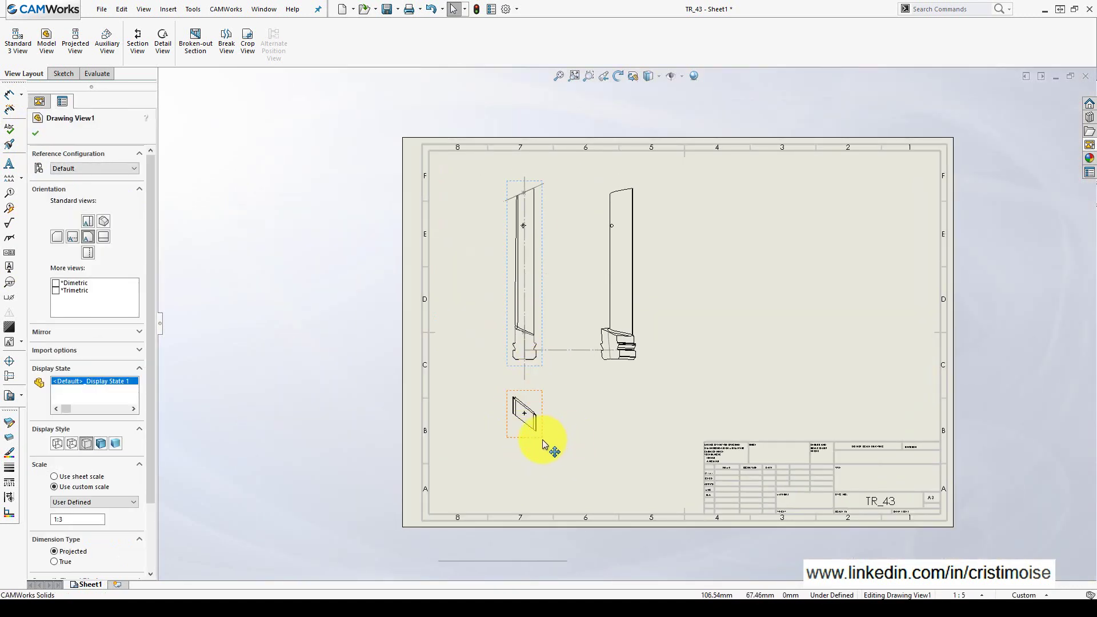
{"action": "left_click_drag", "start_coordinate": [545, 446], "coordinate": [558, 460]}
{"action": "left_click_drag", "start_coordinate": [641, 280], "coordinate": [661, 281]}
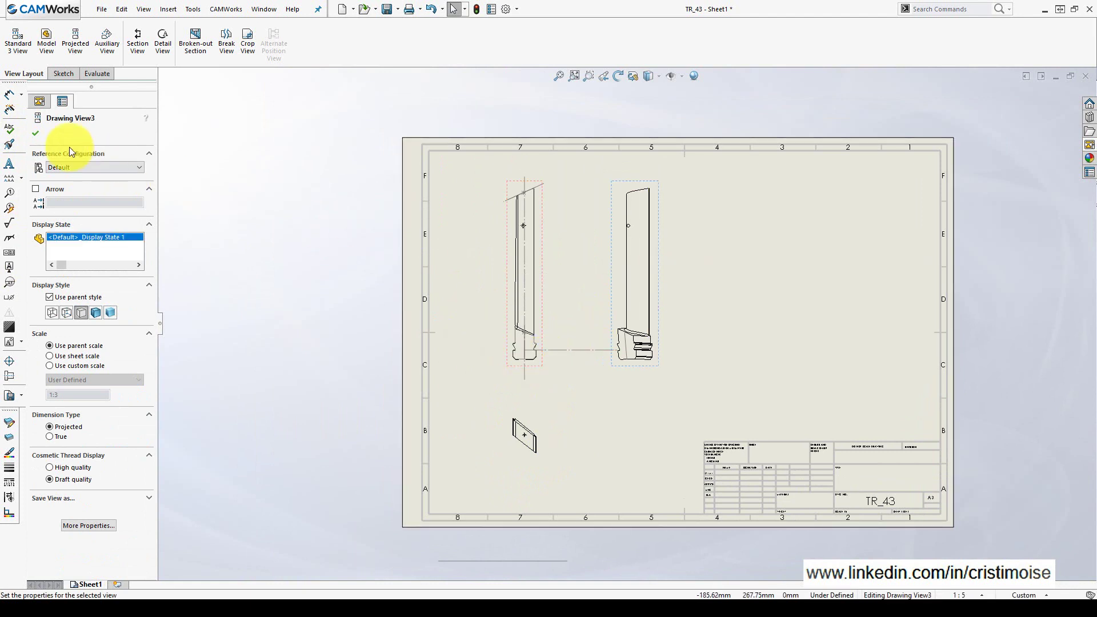
{"action": "left_click", "coordinate": [35, 132]}
- Open the sheet format for editing, examine the title block fields, and return to the sheet
{"action": "scroll", "coordinate": [760, 444], "scroll_direction": "up", "scroll_amount": 2}
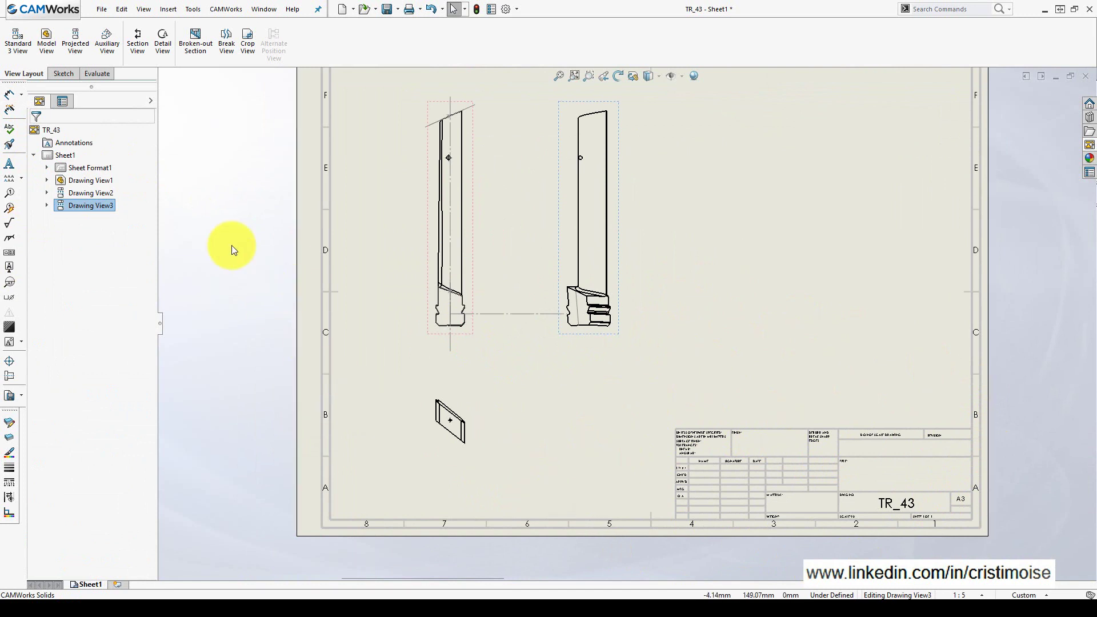
{"action": "right_click", "coordinate": [88, 170]}
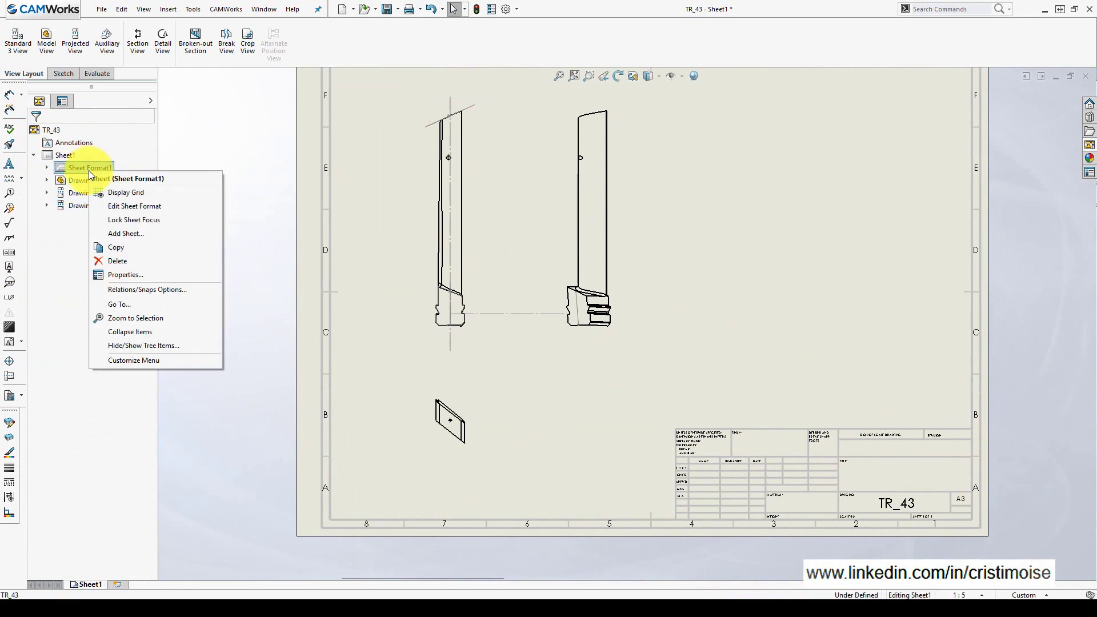
{"action": "left_click", "coordinate": [156, 204]}
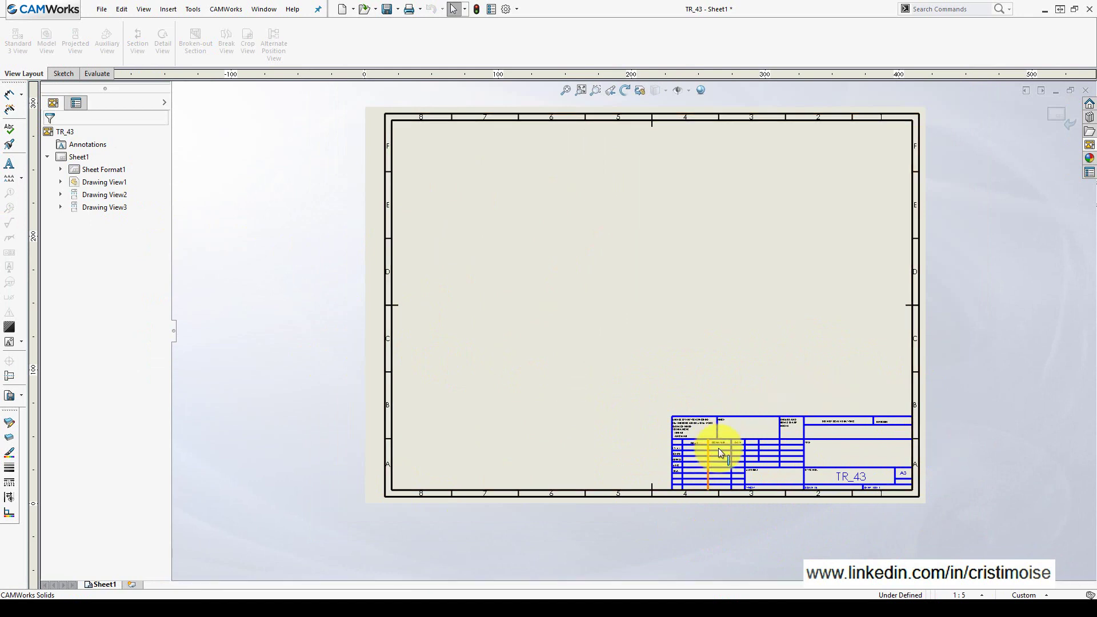
{"action": "scroll", "coordinate": [746, 427], "scroll_direction": "down", "scroll_amount": 5}
{"action": "scroll", "coordinate": [722, 413], "scroll_direction": "down", "scroll_amount": 3}
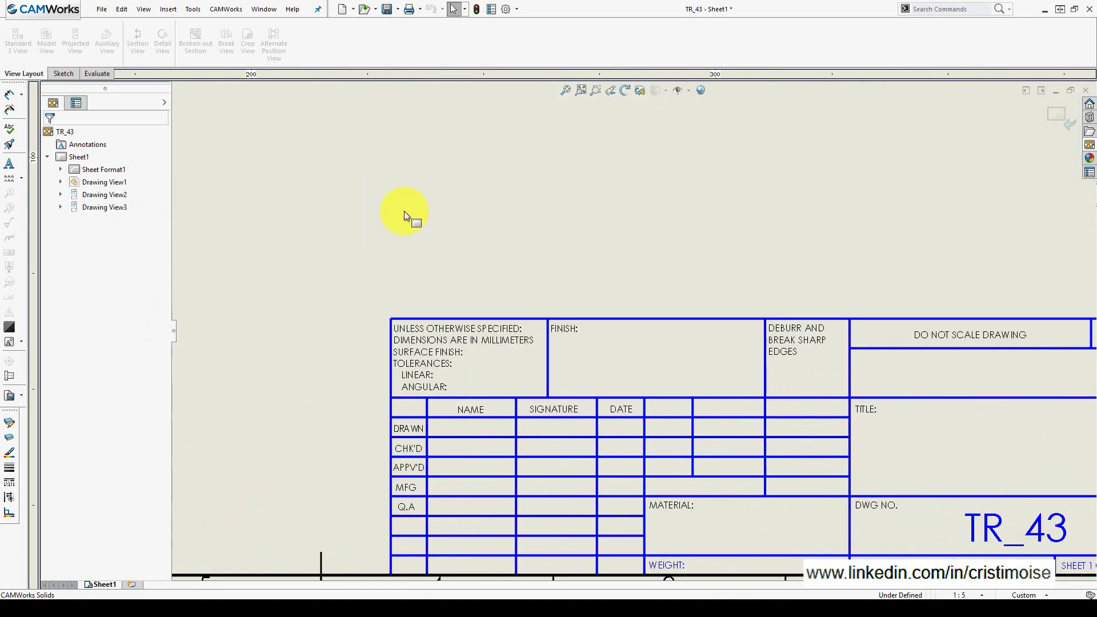
{"action": "key", "text": "f"}
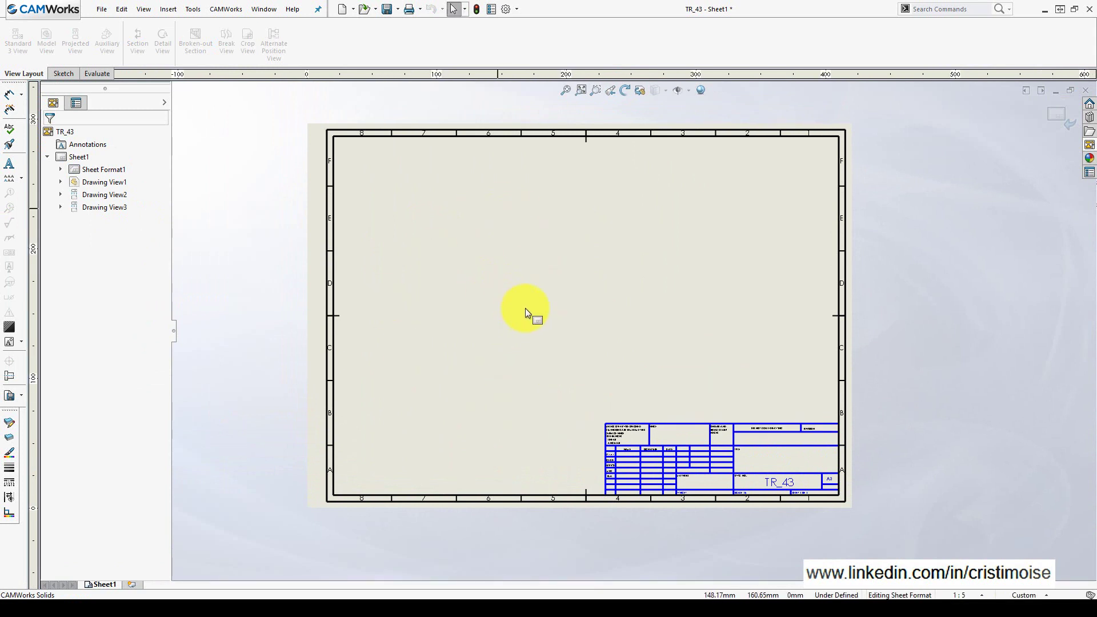
{"action": "left_click", "coordinate": [1058, 117]}
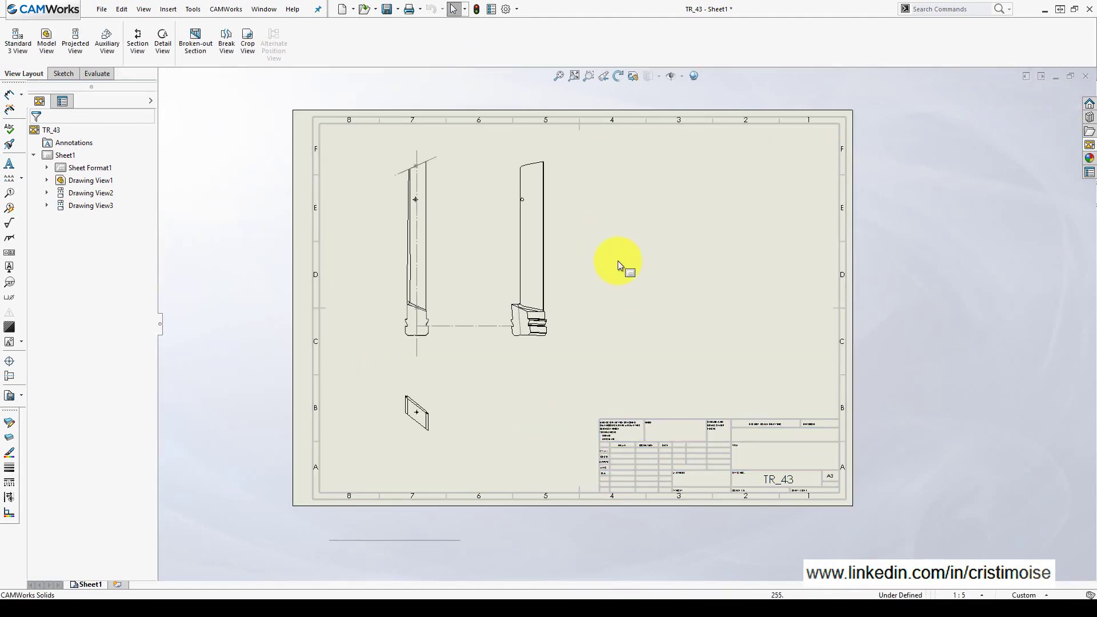
- Add a second sheet to the drawing
{"action": "scroll", "coordinate": [490, 303], "scroll_direction": "down", "scroll_amount": 1}
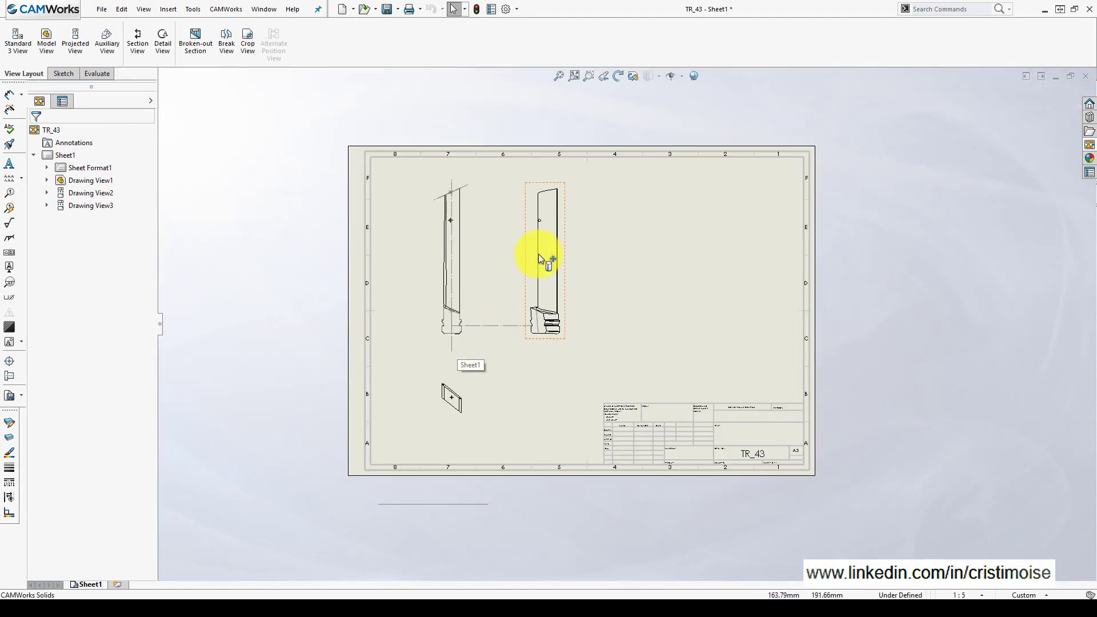
{"action": "scroll", "coordinate": [539, 253], "scroll_direction": "down", "scroll_amount": 1}
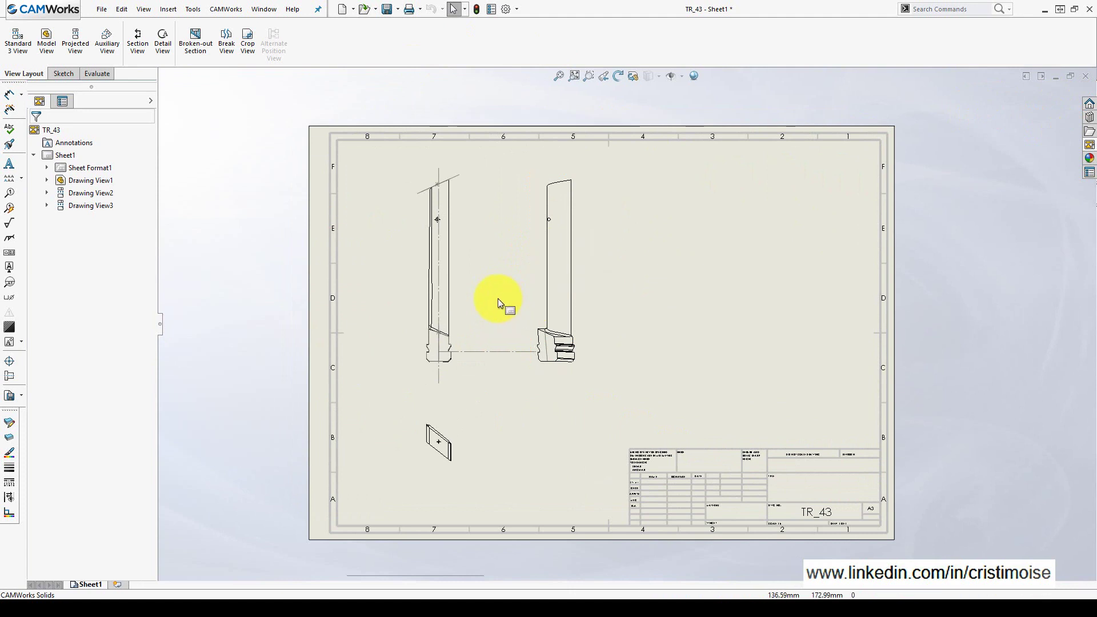
{"action": "mouse_move", "coordinate": [499, 298]}
{"action": "middle_mouse_down"}
{"action": "mouse_move", "coordinate": [445, 299]}
{"action": "mouse_move", "coordinate": [454, 301]}
{"action": "middle_mouse_up"}
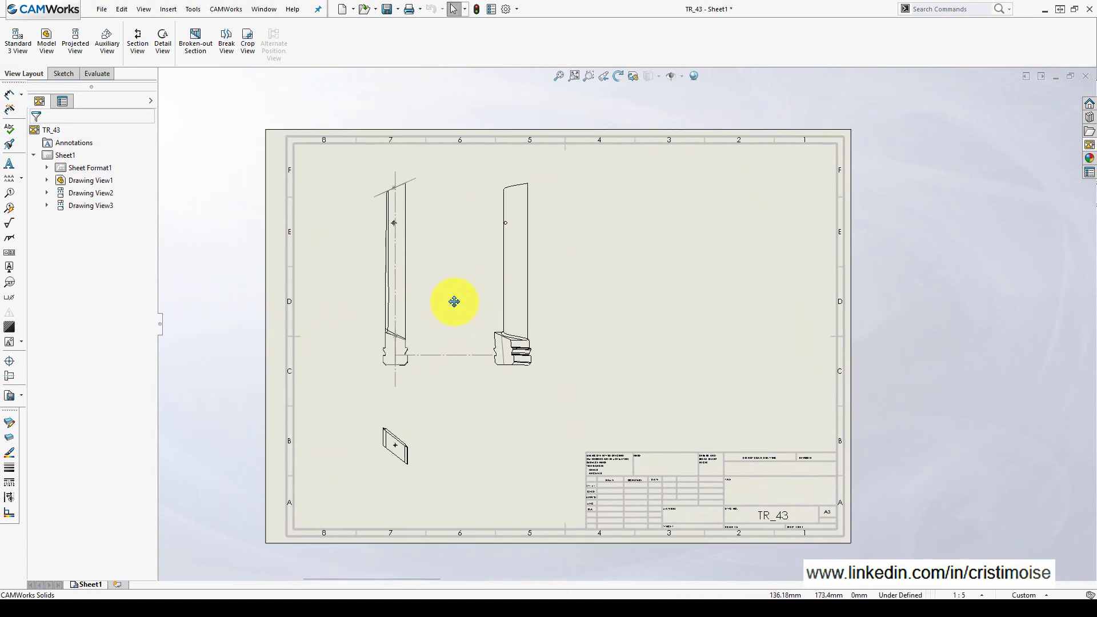
{"action": "right_click", "coordinate": [56, 155]}
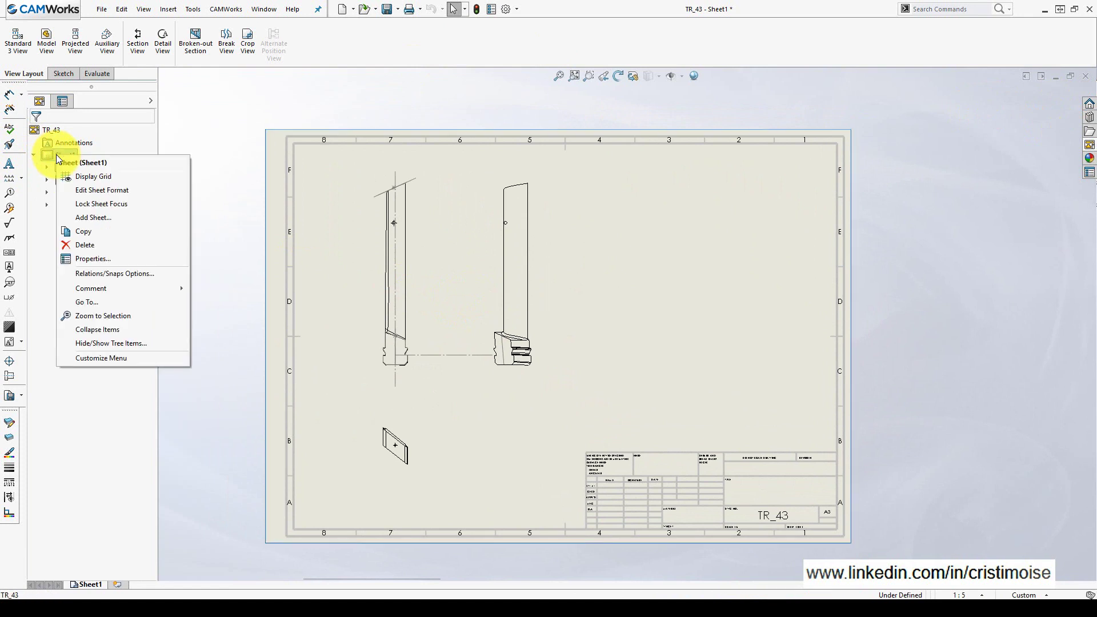
{"action": "left_click", "coordinate": [102, 216]}
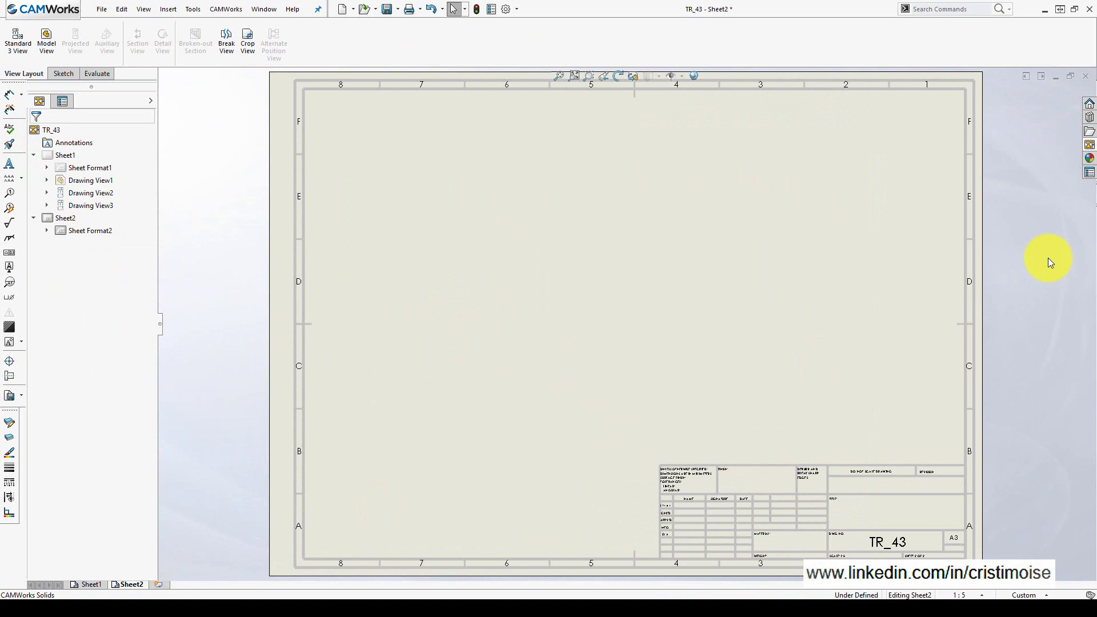
- Place a single side view of the blade in the upper-left area of the second sheet, without projected views
{"action": "left_click", "coordinate": [1090, 146]}
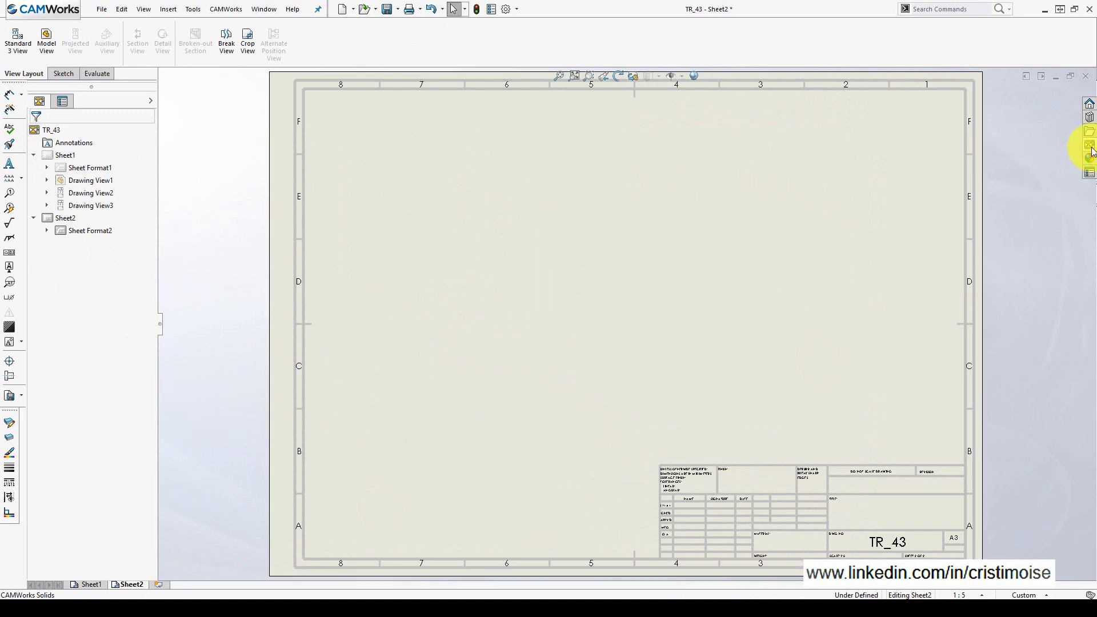
{"action": "left_click_drag", "start_coordinate": [964, 301], "coordinate": [444, 250]}
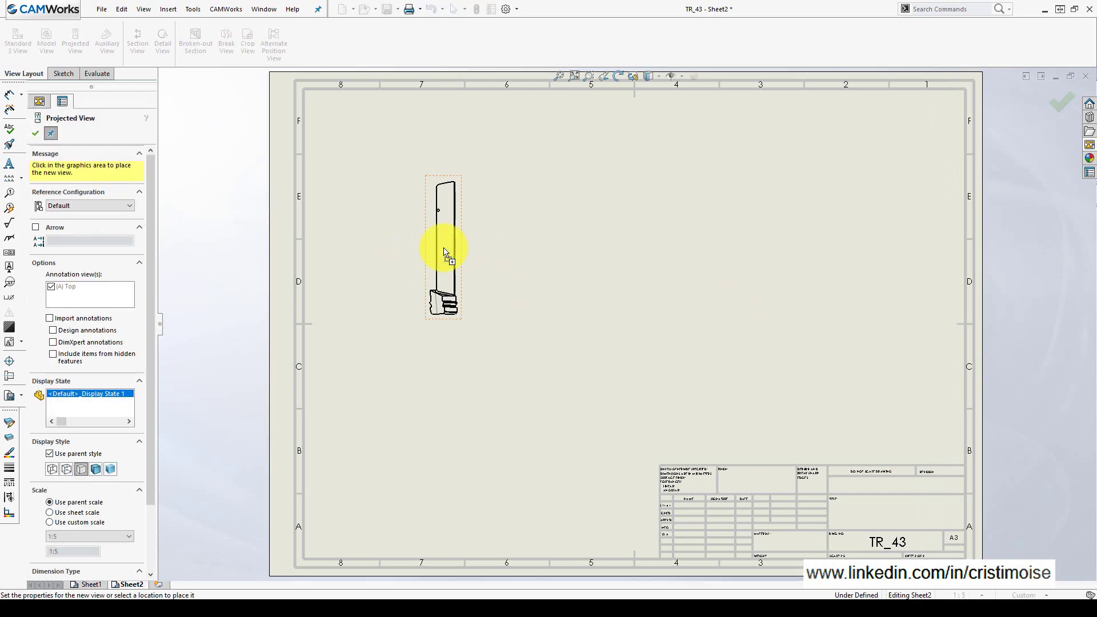
{"action": "left_click", "coordinate": [35, 134]}
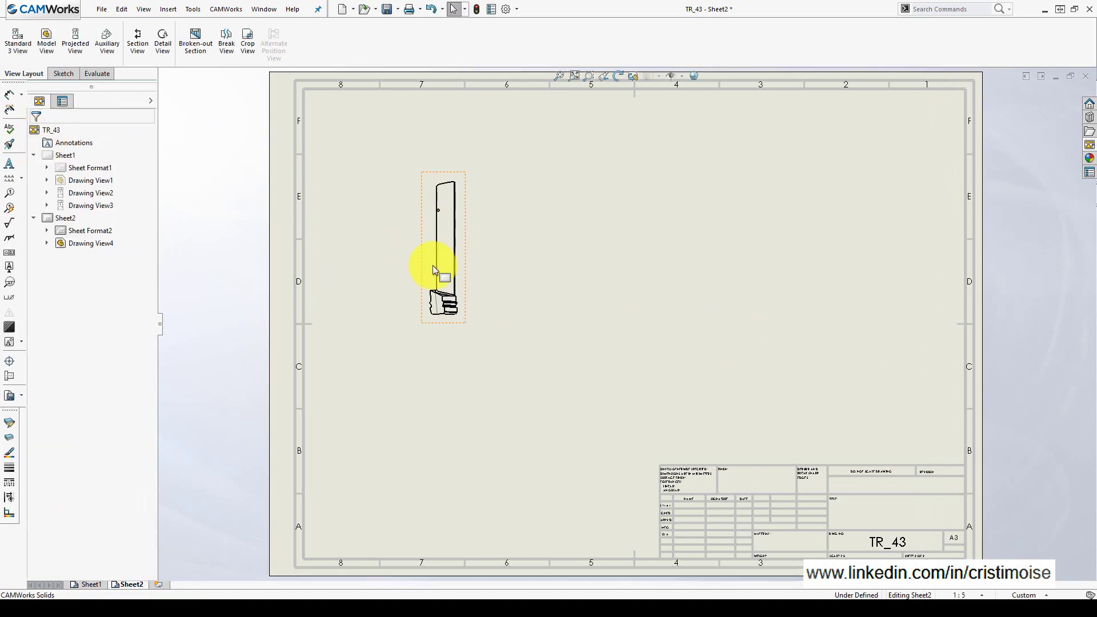
- Give the blade's side view on the second sheet a custom scale of 1:2 and move it down and slightly left inside the border
{"action": "scroll", "coordinate": [433, 265], "scroll_direction": "down", "scroll_amount": 3}
{"action": "left_click", "coordinate": [521, 373]}
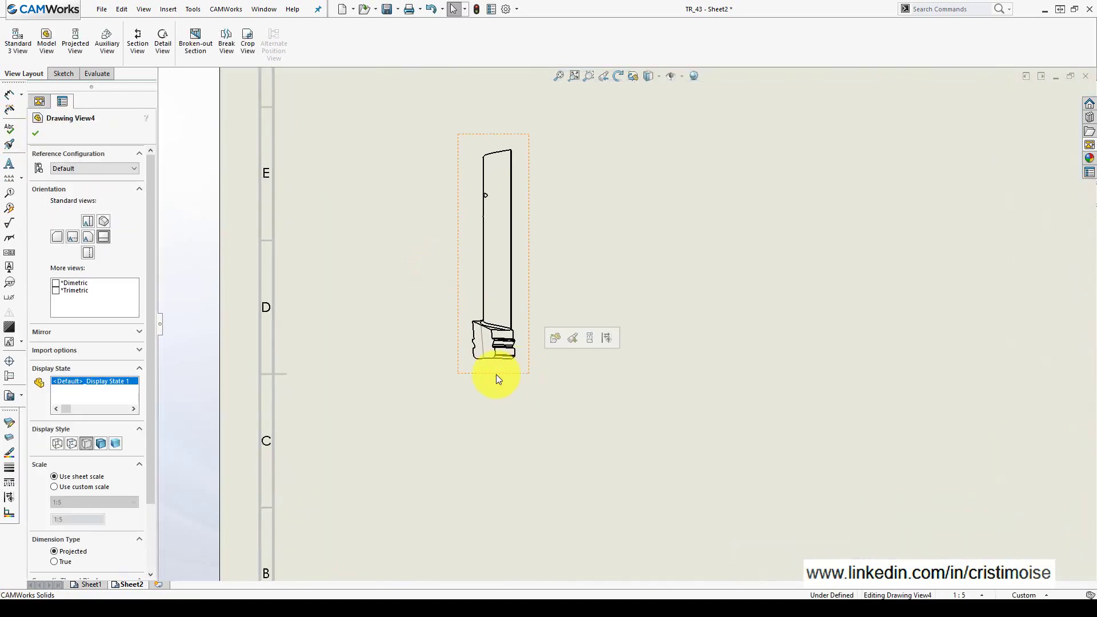
{"action": "left_click", "coordinate": [60, 489]}
{"action": "left_click", "coordinate": [74, 502]}
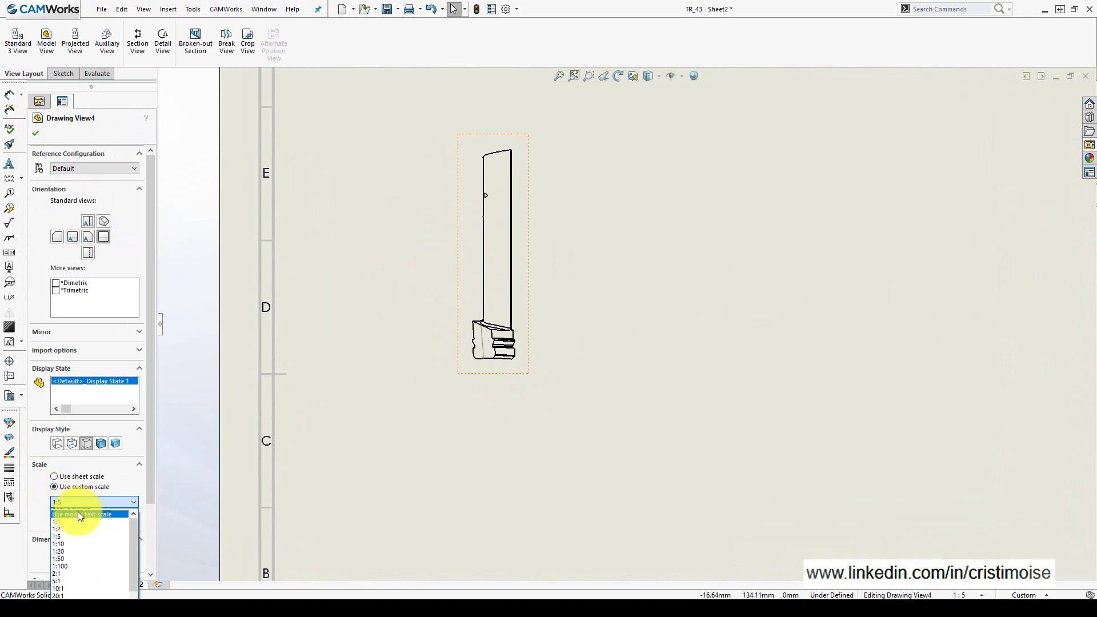
{"action": "left_click", "coordinate": [74, 513]}
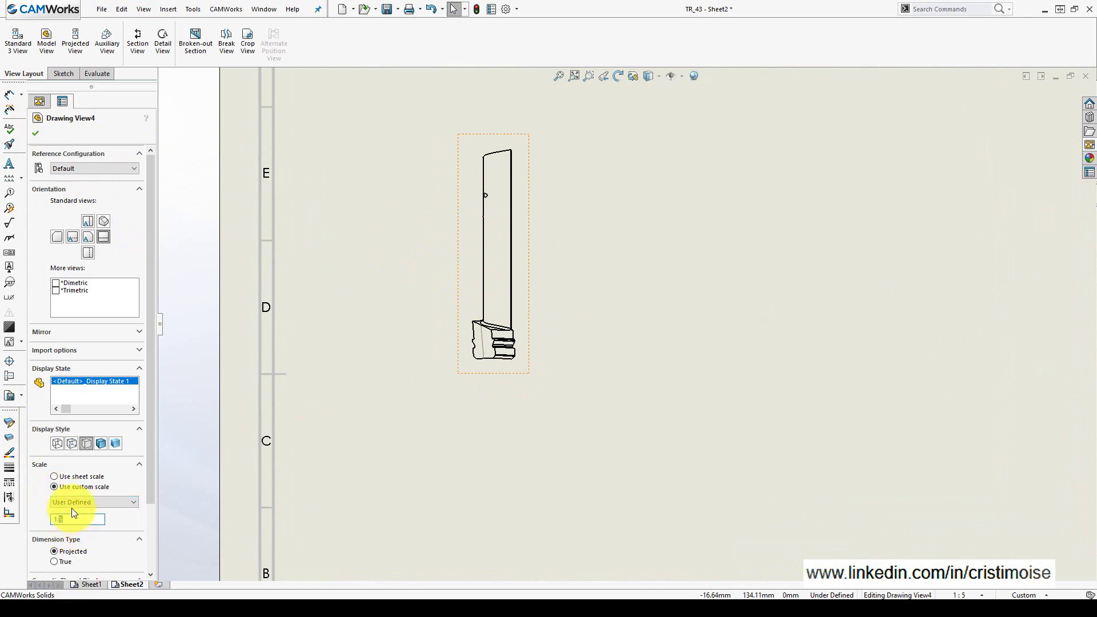
{"action": "type", "text": "1:2"}
{"action": "key", "text": "Return"}
{"action": "key", "text": "f"}
{"action": "left_click", "coordinate": [37, 133]}
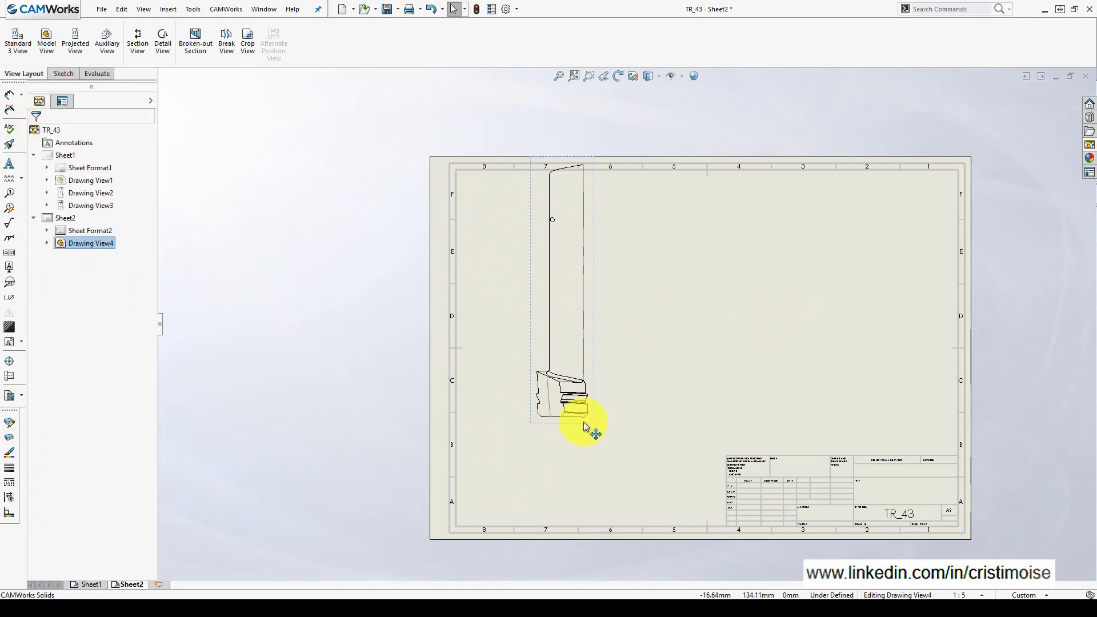
{"action": "mouse_move", "coordinate": [578, 424]}
{"action": "left_mouse_down"}
{"action": "mouse_move", "coordinate": [576, 466]}
{"action": "mouse_move", "coordinate": [561, 478]}
{"action": "left_mouse_up"}
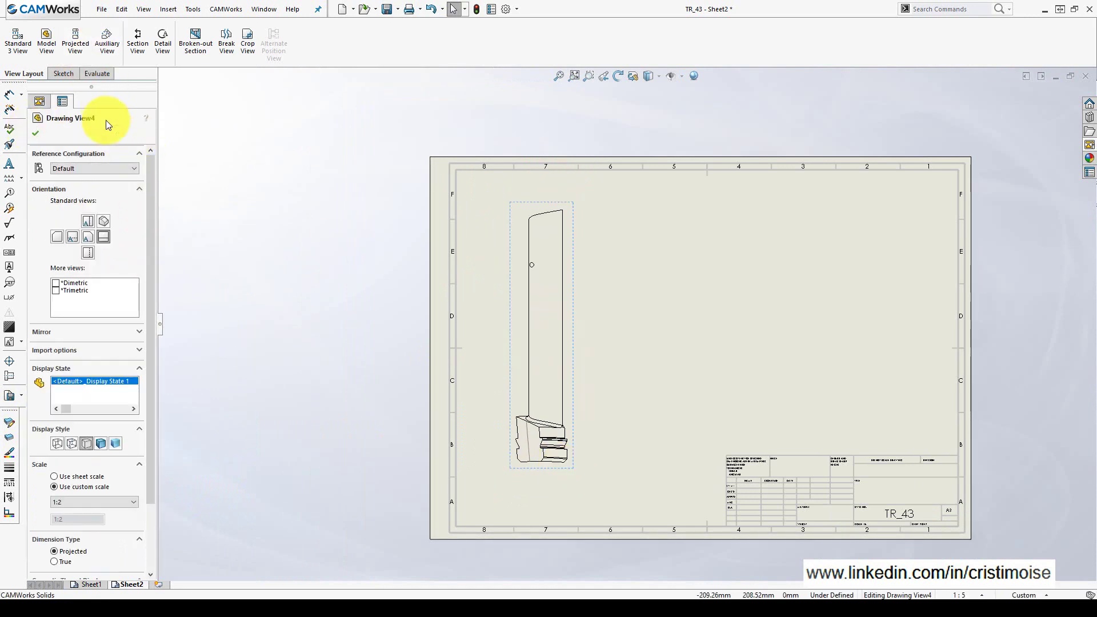
{"action": "left_click", "coordinate": [34, 130]}
- Create an auxiliary view from an edge at the side view's root and place it to the right of the parent view
{"action": "left_click", "coordinate": [106, 46]}
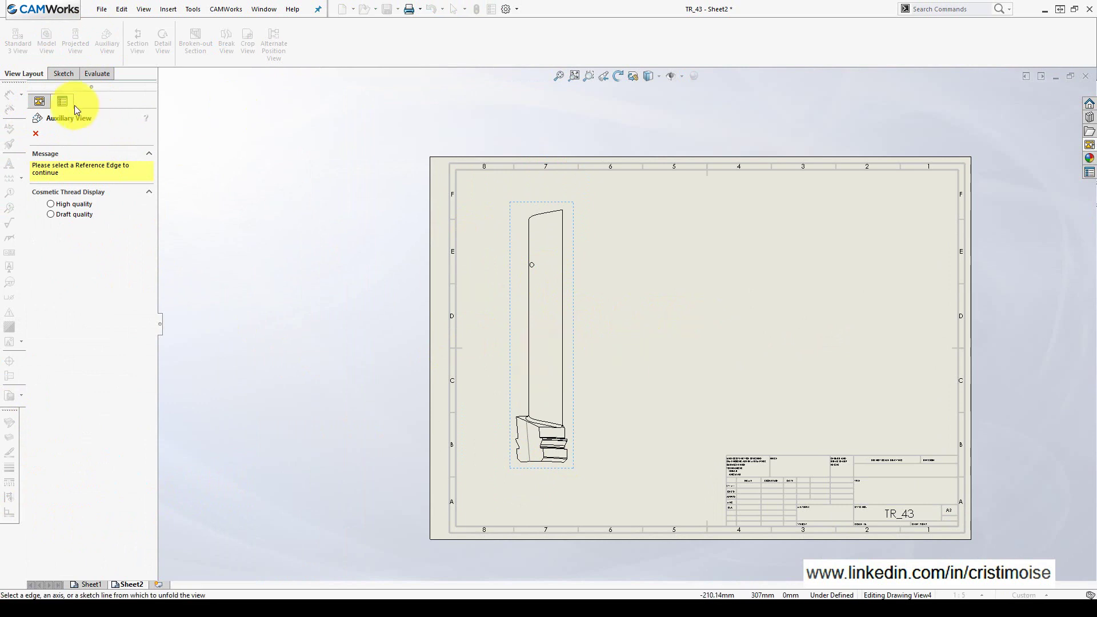
{"action": "left_click", "coordinate": [509, 270]}
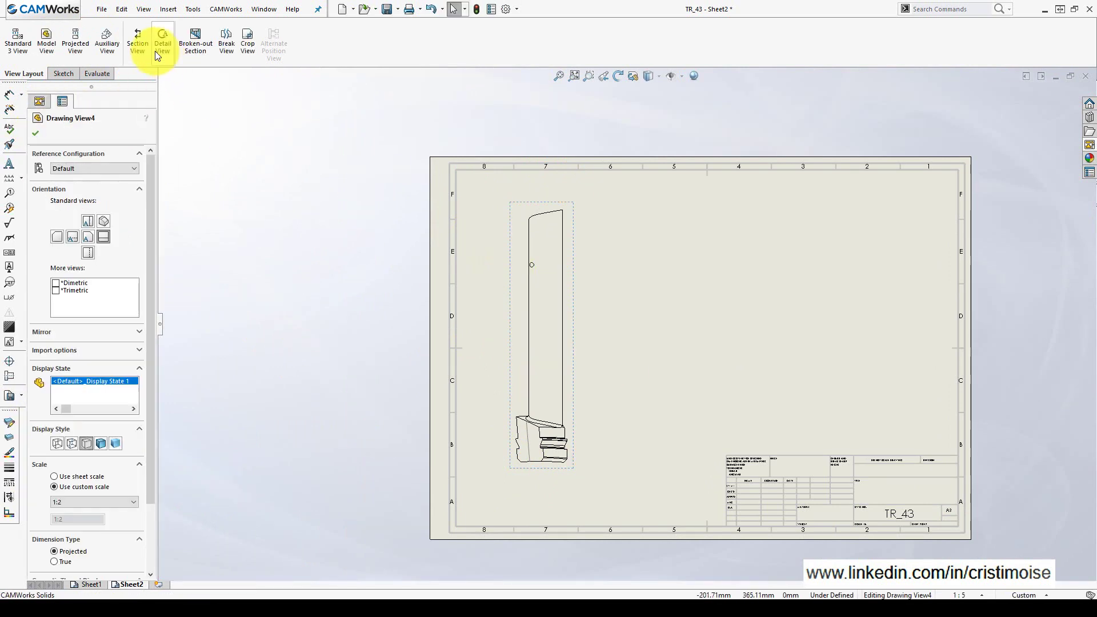
{"action": "left_click", "coordinate": [106, 42]}
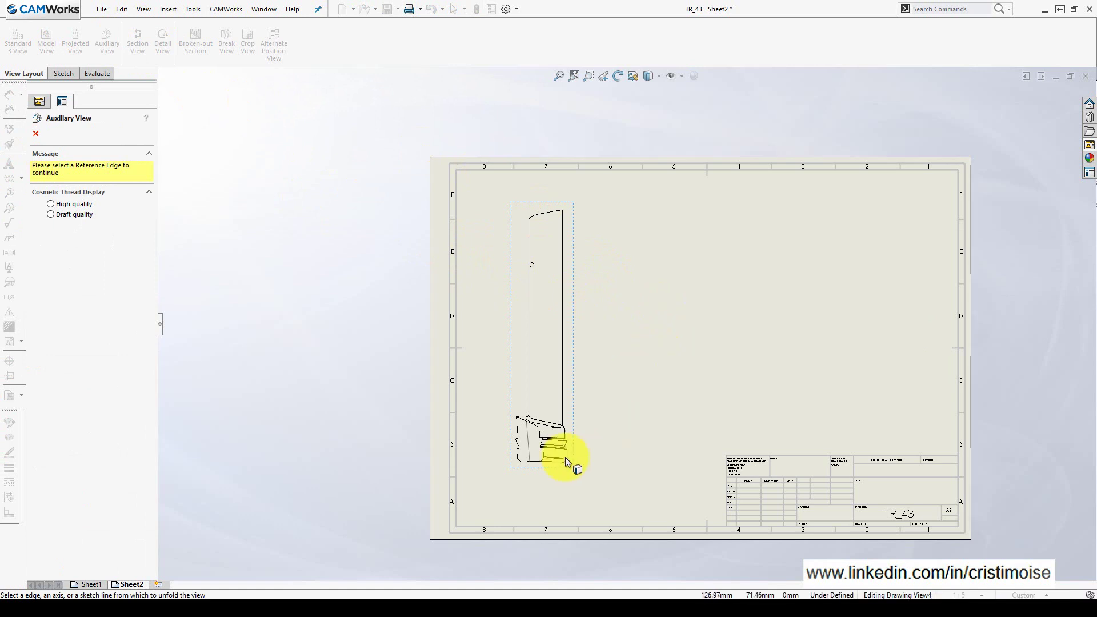
{"action": "left_click", "coordinate": [527, 442]}
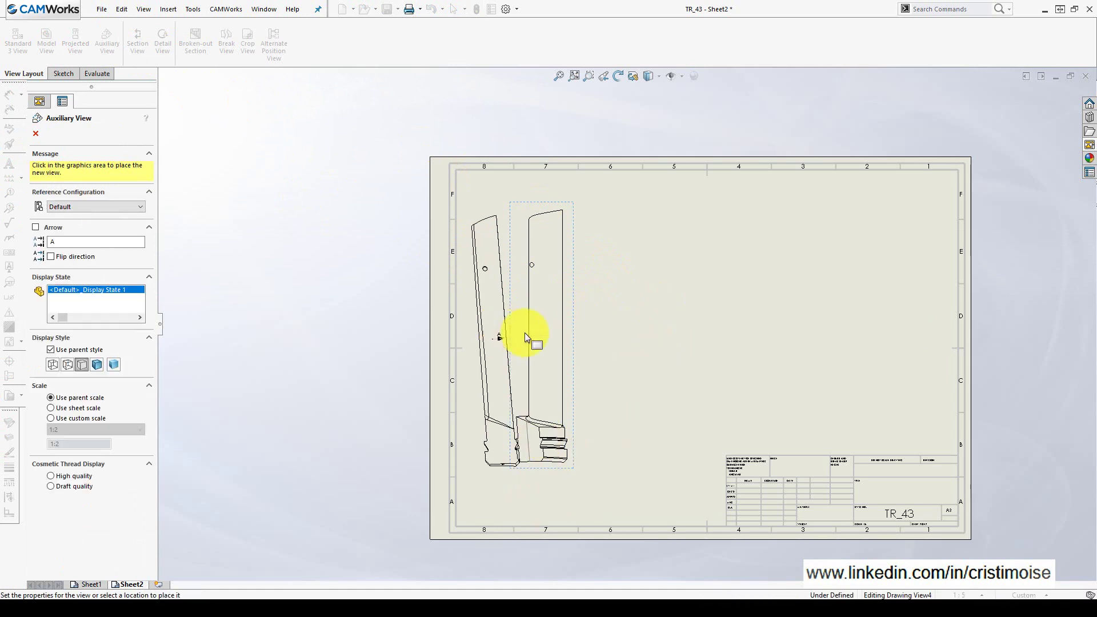
{"action": "left_click", "coordinate": [665, 326]}
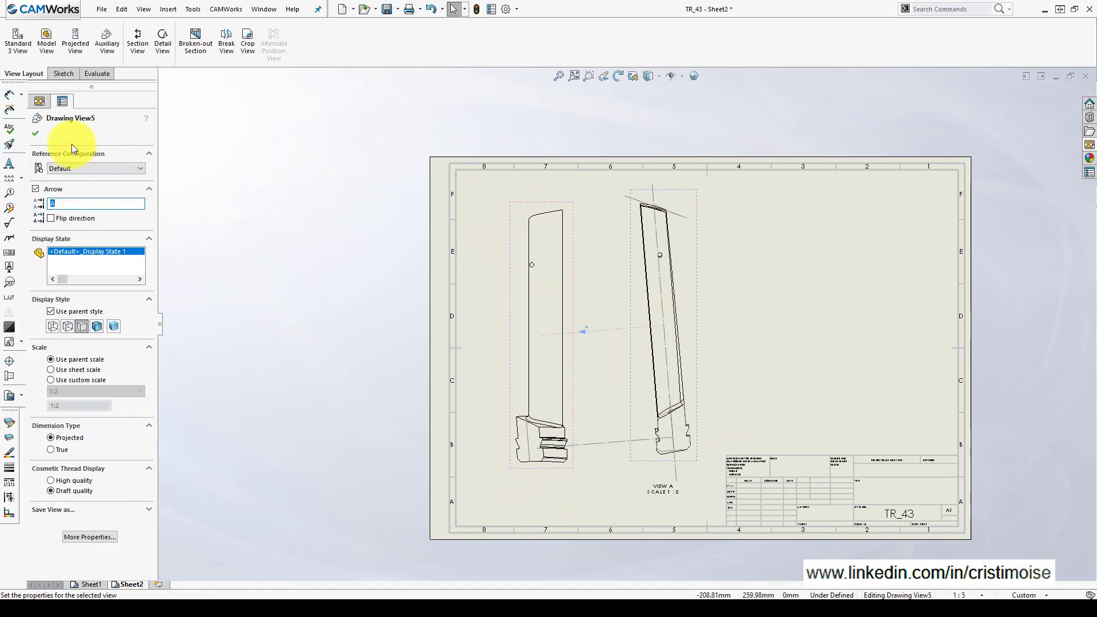
{"action": "left_click", "coordinate": [36, 133]}
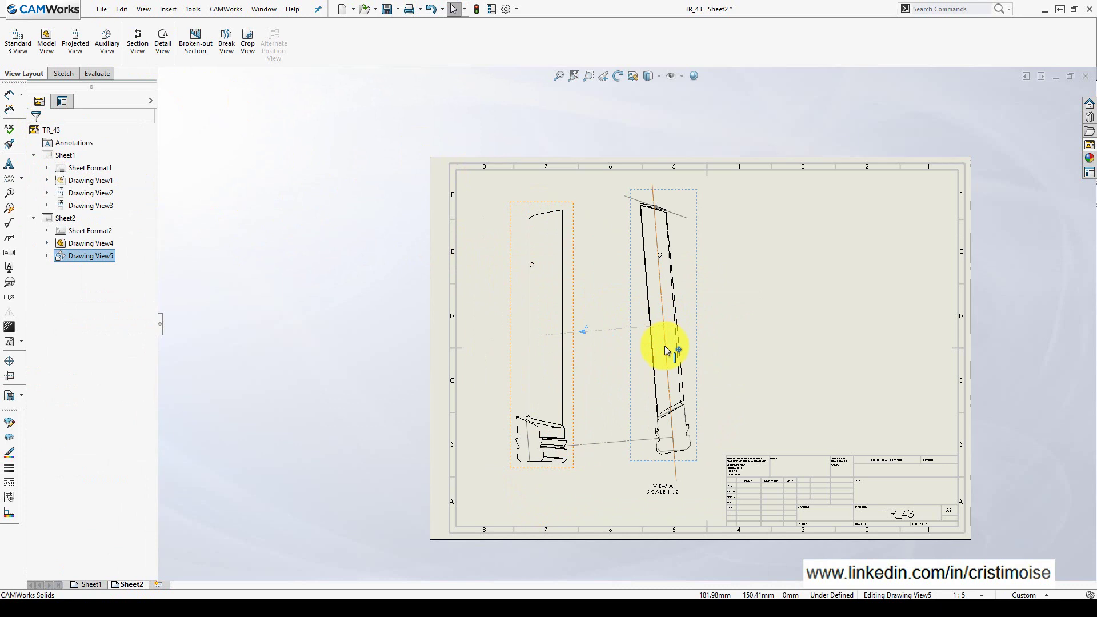
- Switch between the first and second sheets to compare their views, finishing on the second sheet
{"action": "right_click", "coordinate": [64, 153]}
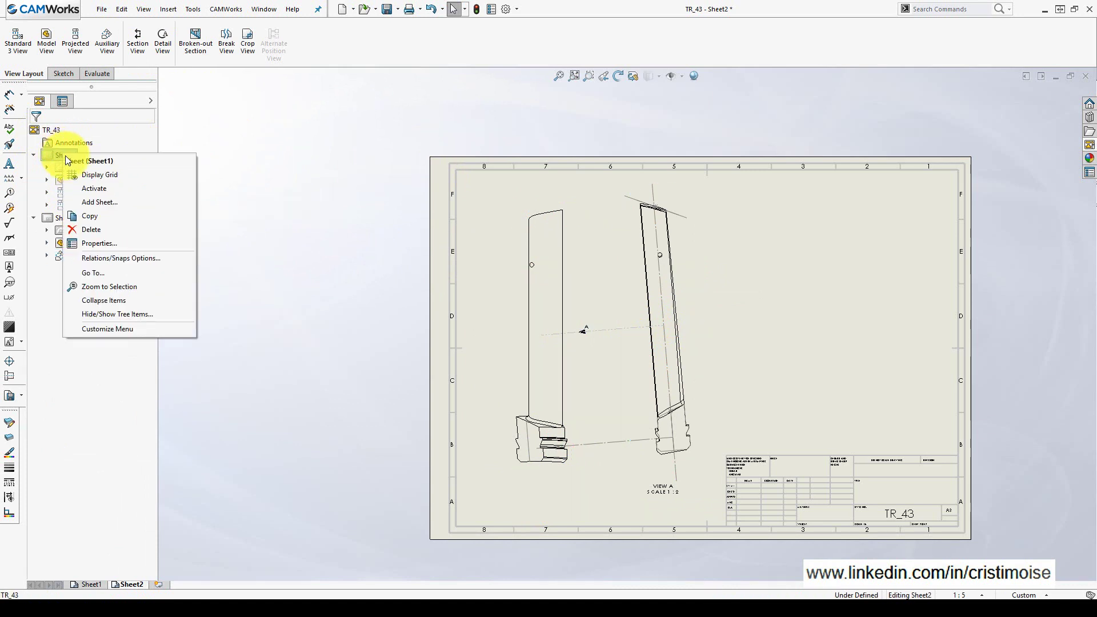
{"action": "left_click", "coordinate": [94, 187]}
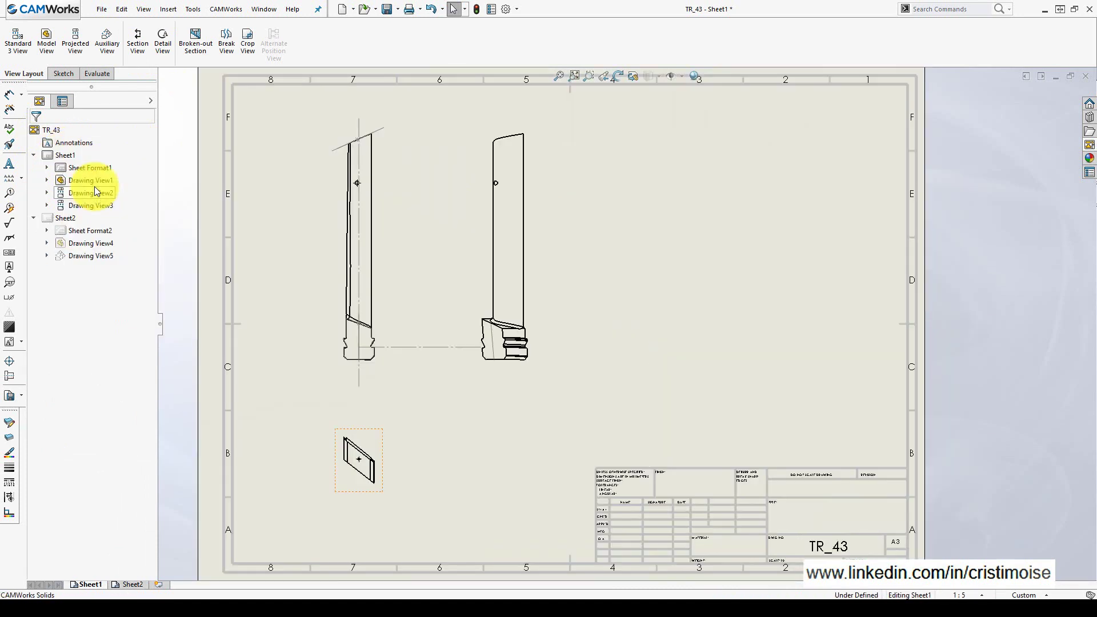
{"action": "left_click", "coordinate": [127, 585]}
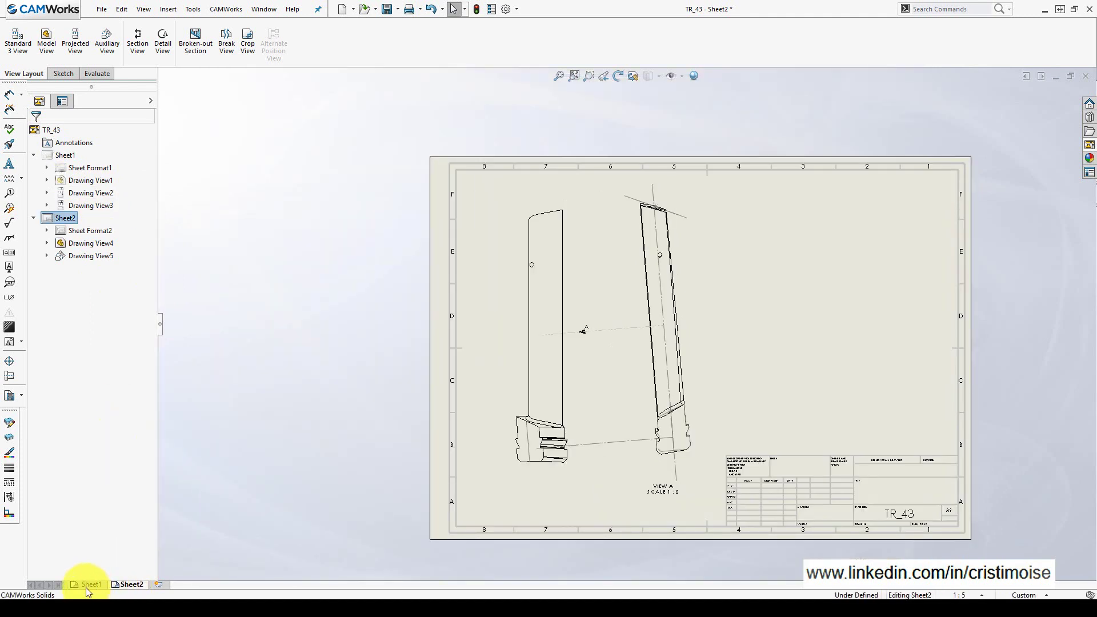
{"action": "left_click", "coordinate": [85, 586]}
{"action": "left_click", "coordinate": [129, 585]}
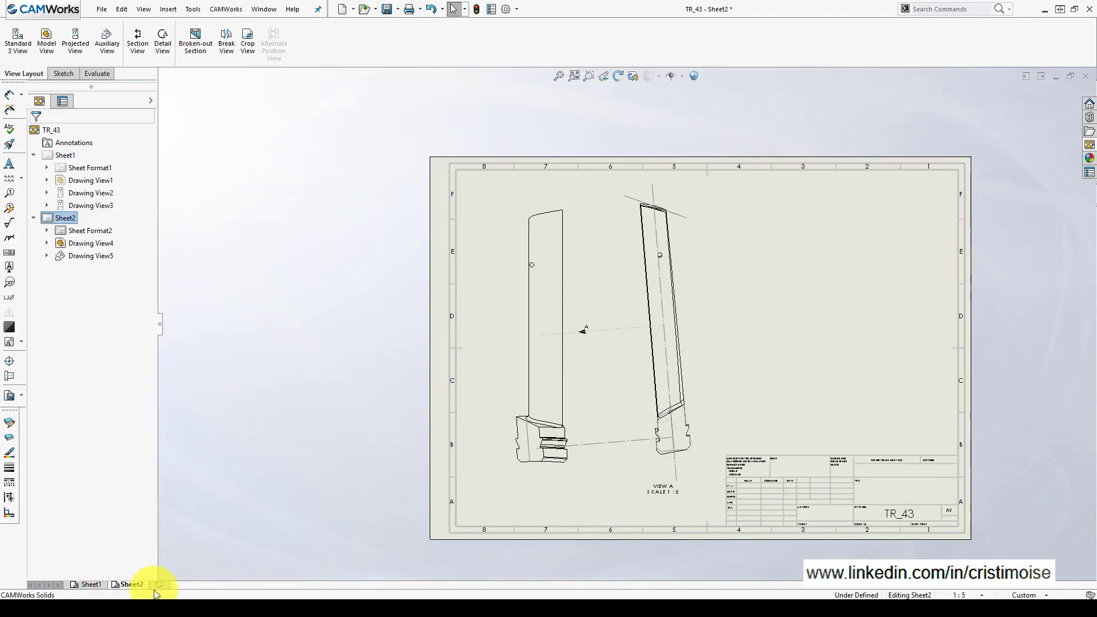
- Add a third sheet to the drawing and go back to the first sheet
{"action": "left_click", "coordinate": [158, 585]}
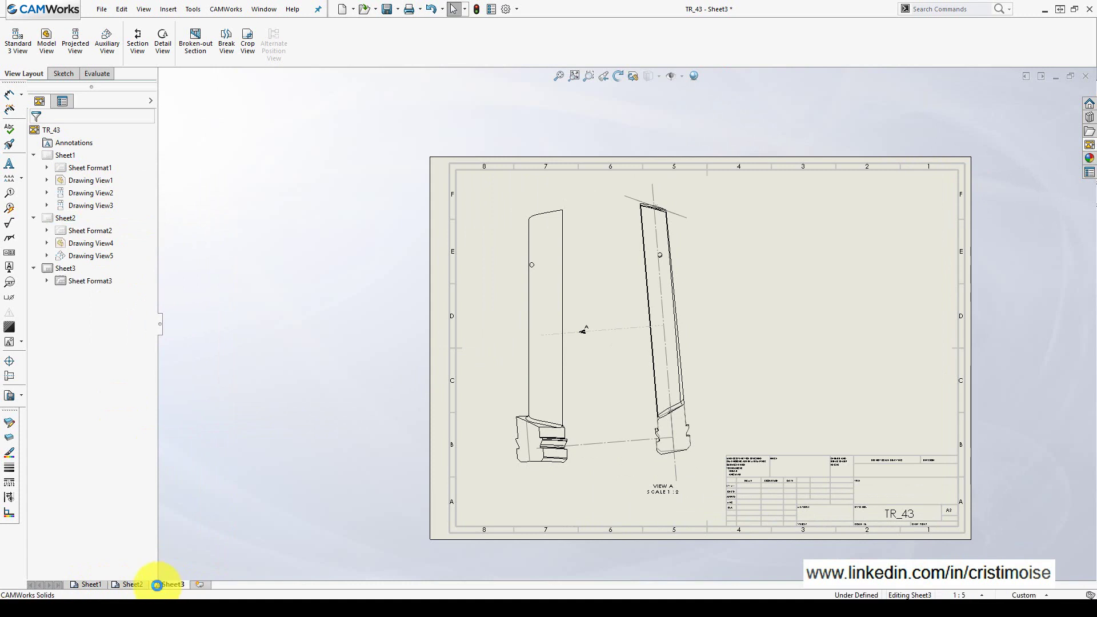
{"action": "left_click", "coordinate": [87, 584]}
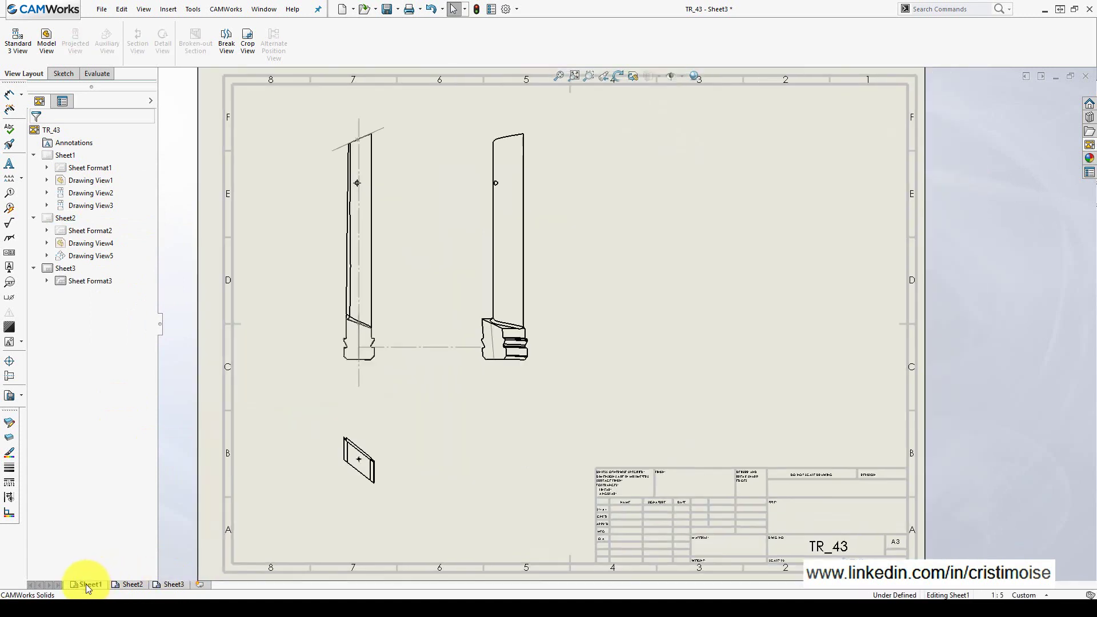
- Switch to the part, examine the blade model and its Surface-Extrude1_INTR feature, and return to the drawing
{"action": "key", "text": "ctrl+Tab"}
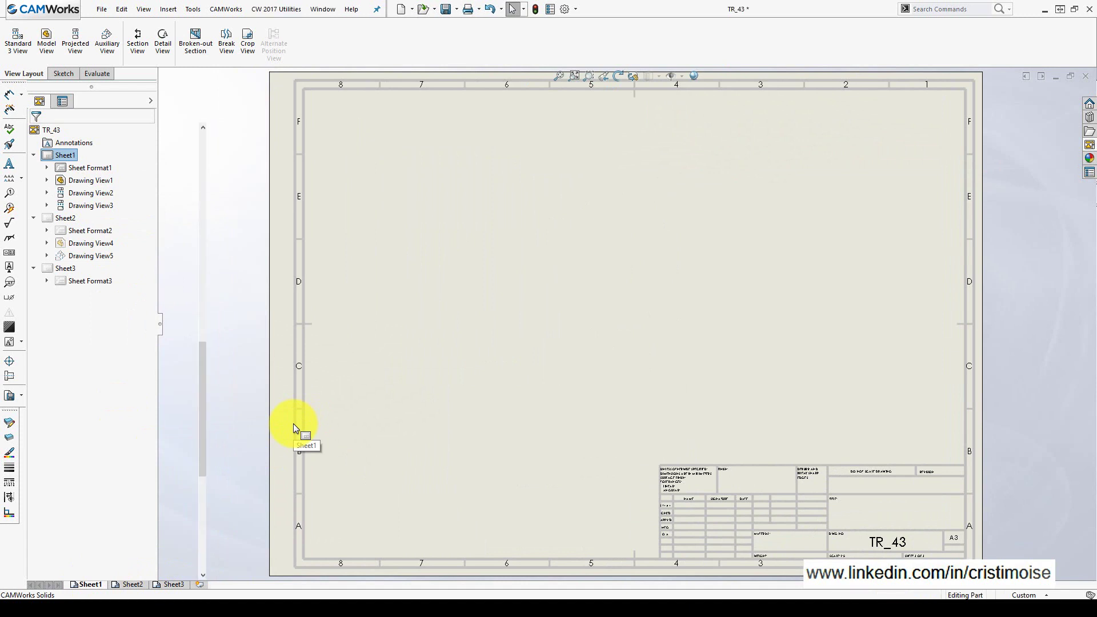
{"action": "middle_click_drag", "start_coordinate": [505, 344], "coordinate": [551, 372]}
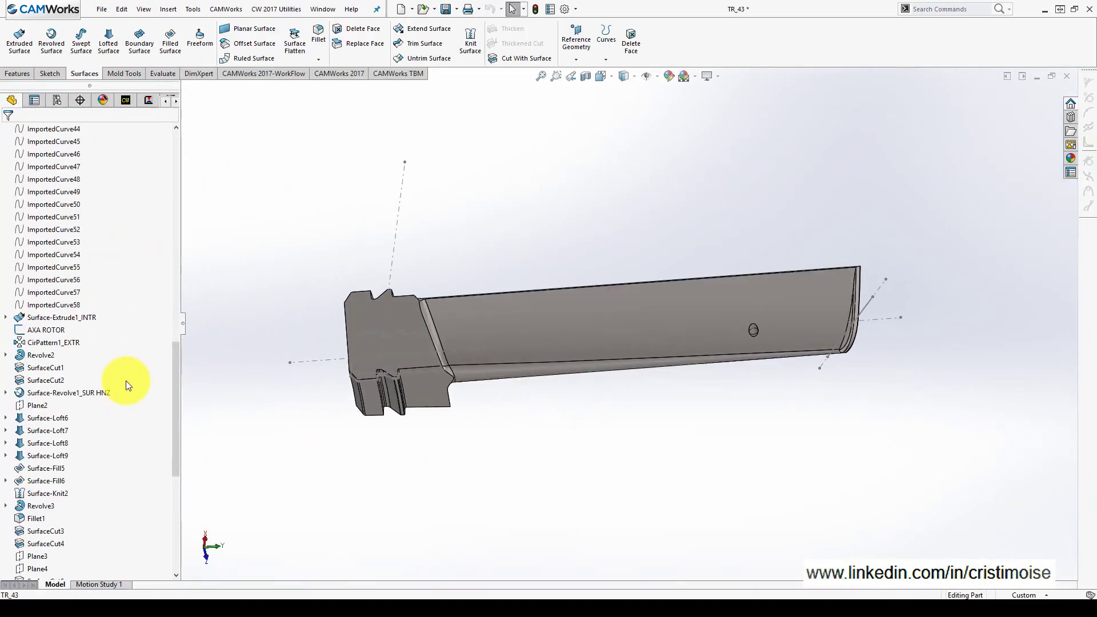
{"action": "left_click", "coordinate": [50, 318]}
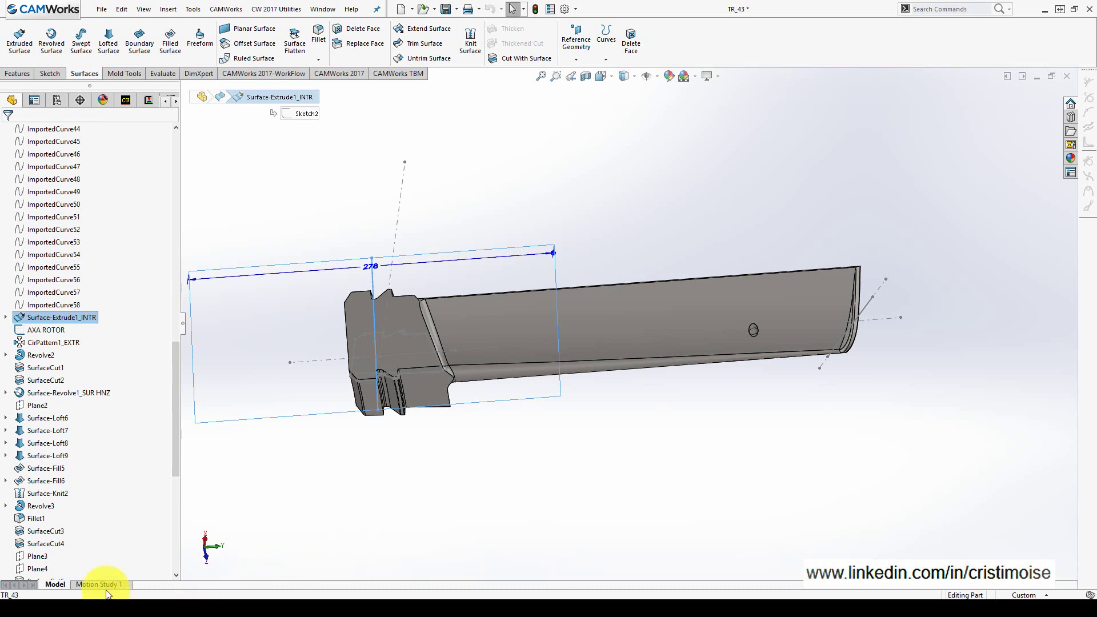
{"action": "key", "text": "ctrl+Tab"}
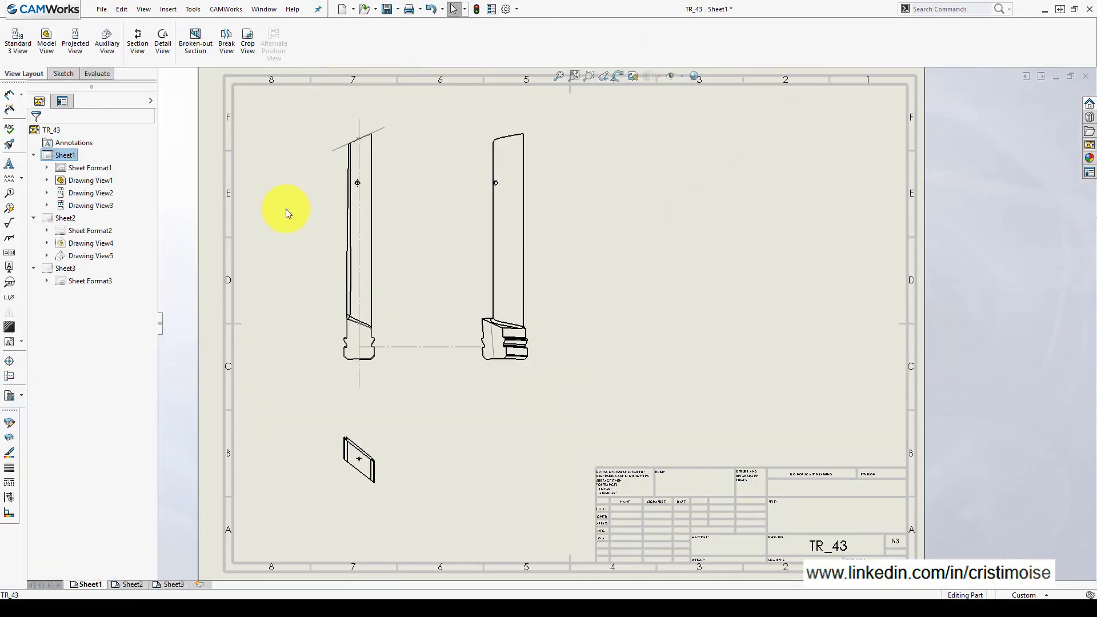